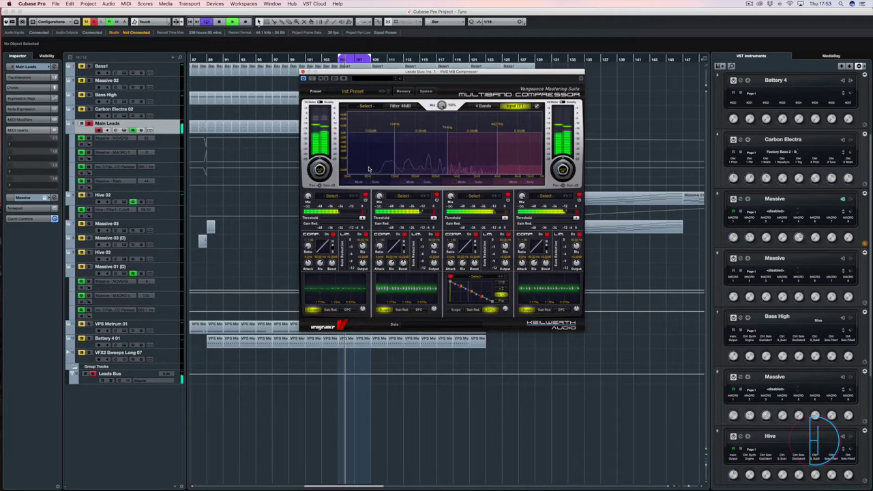
Stop playback and review the compressor's overall mix and band-count options, keeping 4 bands selected.
{"action": "key", "text": "space"}
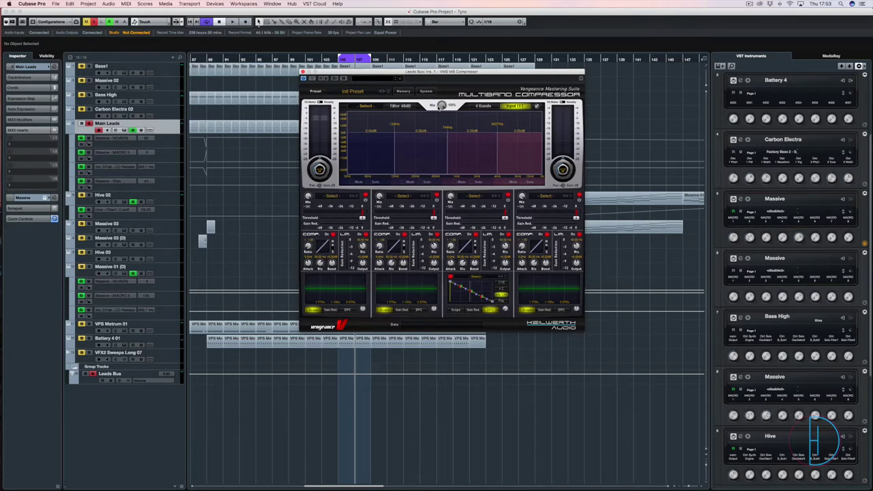
{"action": "left_click_drag", "start_coordinate": [441, 107], "coordinate": [449, 154]}
{"action": "mouse_move", "coordinate": [1, 249]}
{"action": "left_click", "coordinate": [485, 107]}
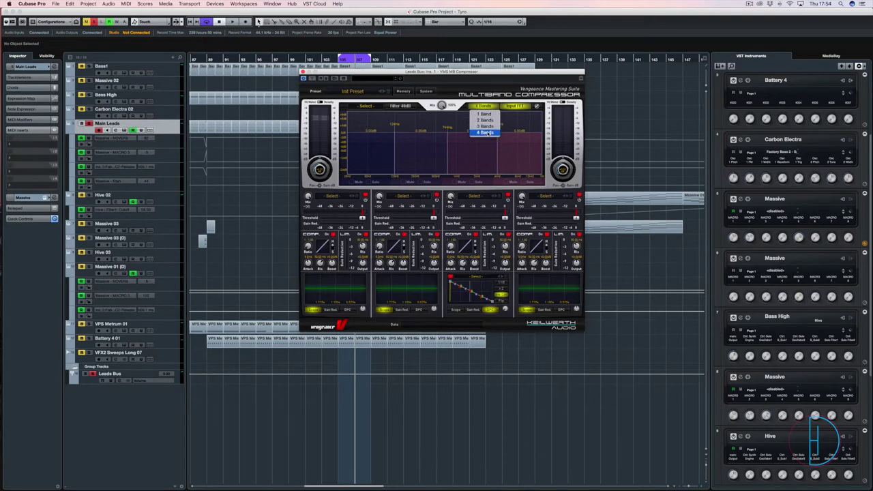
{"action": "left_click", "coordinate": [486, 132]}
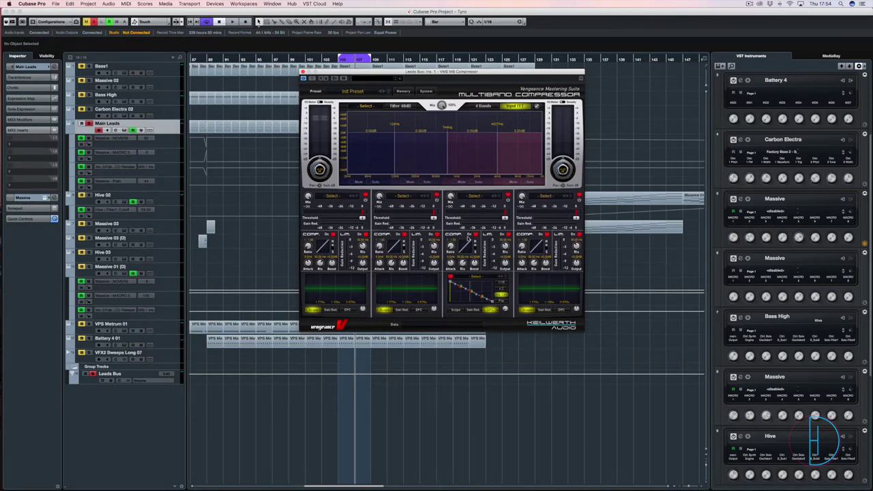
Switch the third band's display to Scope and reduce the multiband compressor to 1 band.
{"action": "left_click", "coordinate": [456, 311]}
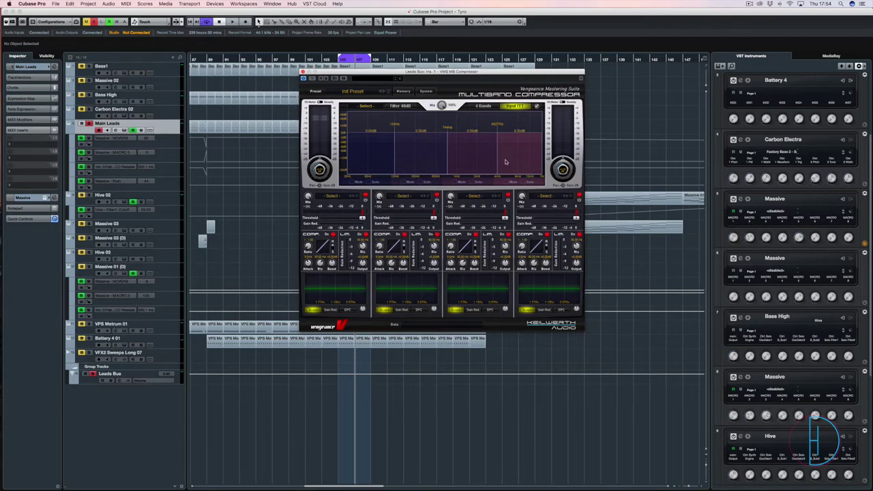
{"action": "left_click", "coordinate": [484, 106]}
{"action": "left_click", "coordinate": [483, 112]}
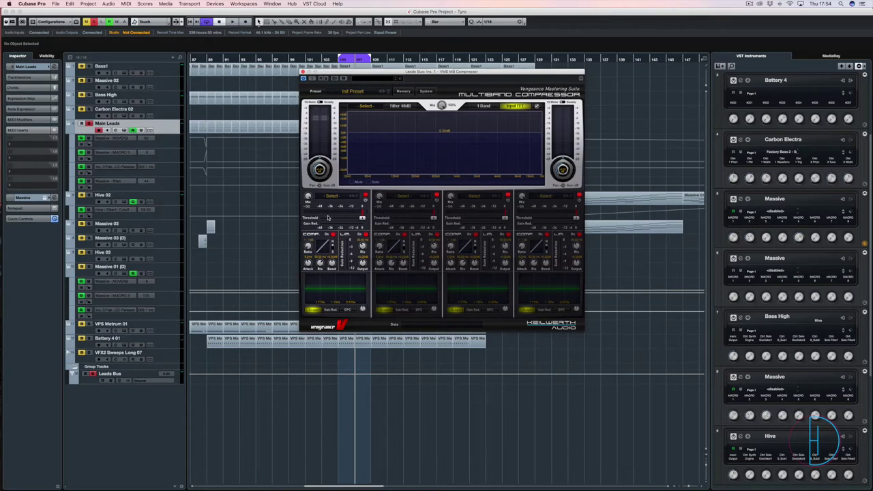
Look through the first band's compressor presets without loading one, and lower that band's threshold.
{"action": "mouse_move", "coordinate": [309, 197]}
{"action": "left_click", "coordinate": [358, 197]}
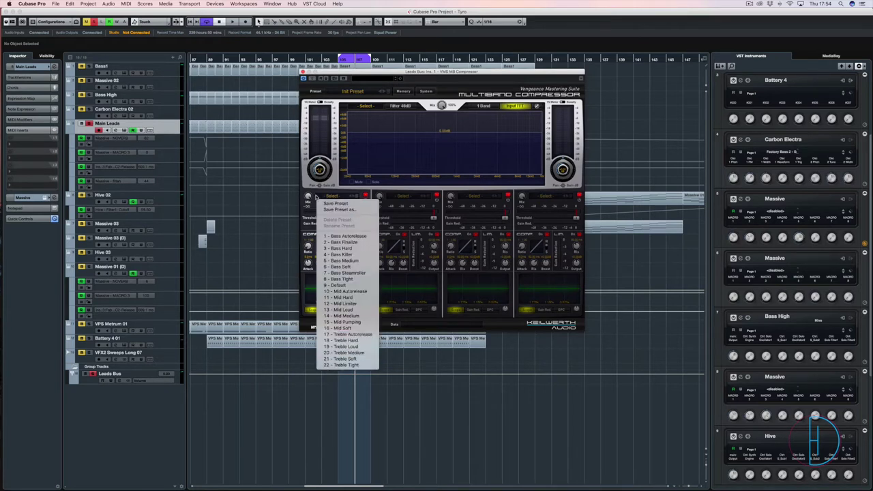
{"action": "left_click", "coordinate": [317, 197]}
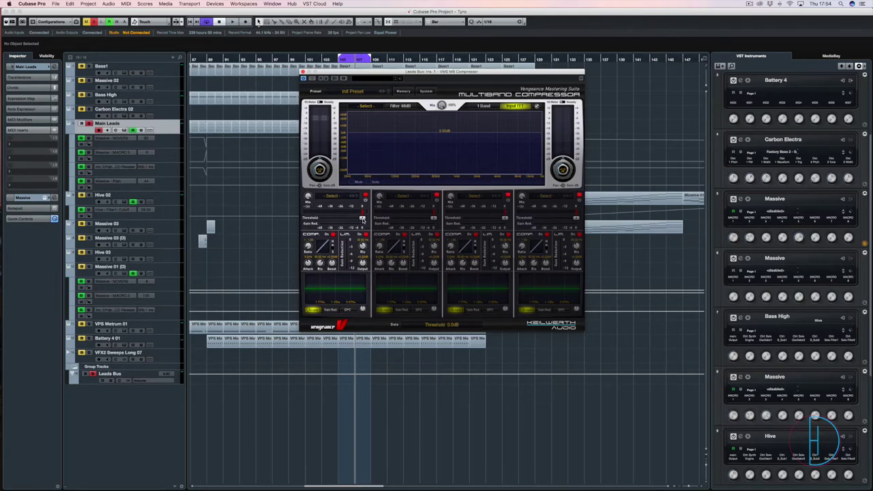
{"action": "left_click_drag", "start_coordinate": [362, 218], "coordinate": [339, 217]}
View the first band's gain reduction and DPC displays, and look through the DPC preset categories without loading one.
{"action": "left_click", "coordinate": [332, 310]}
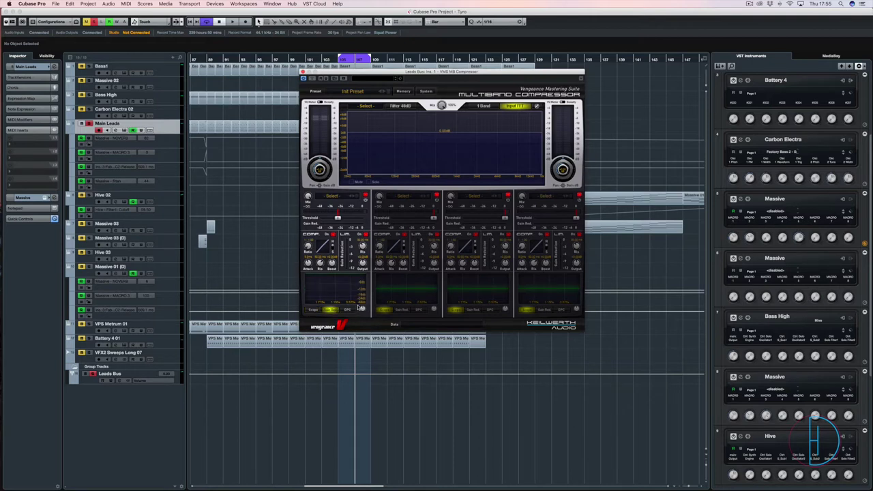
{"action": "left_click", "coordinate": [349, 309]}
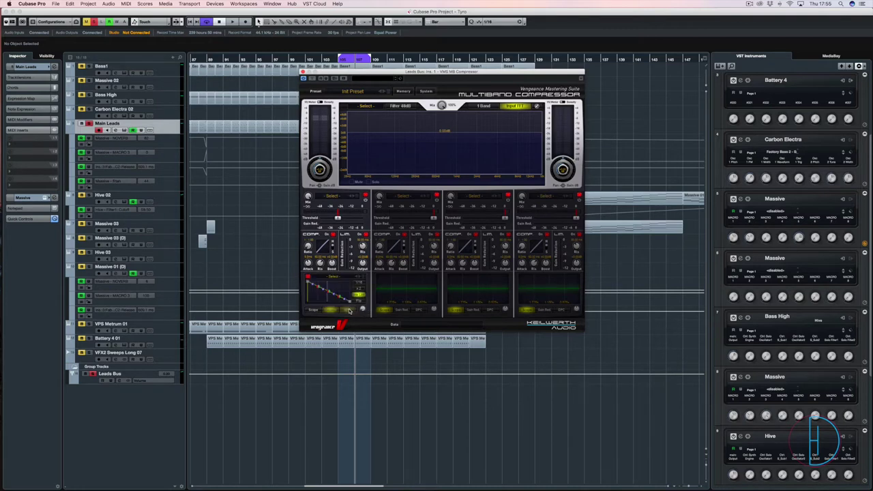
{"action": "left_click", "coordinate": [363, 277]}
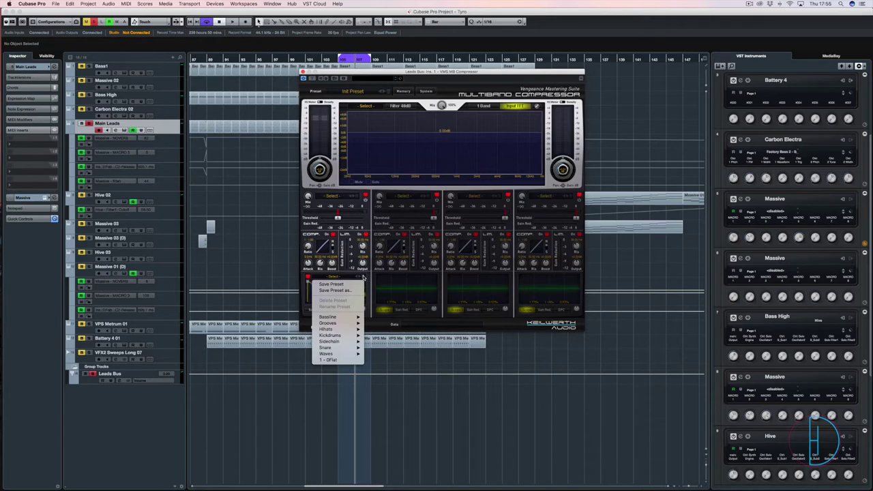
{"action": "mouse_move", "coordinate": [349, 337]}
{"action": "mouse_move", "coordinate": [350, 318]}
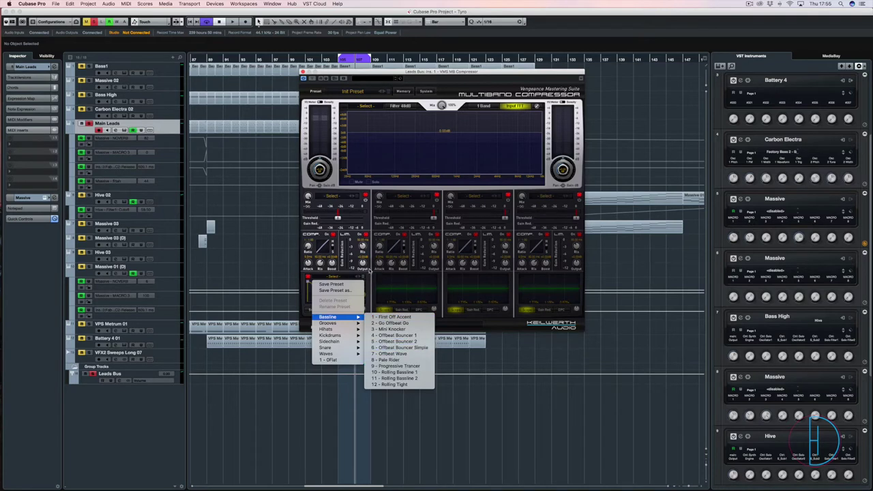
{"action": "left_click", "coordinate": [371, 271]}
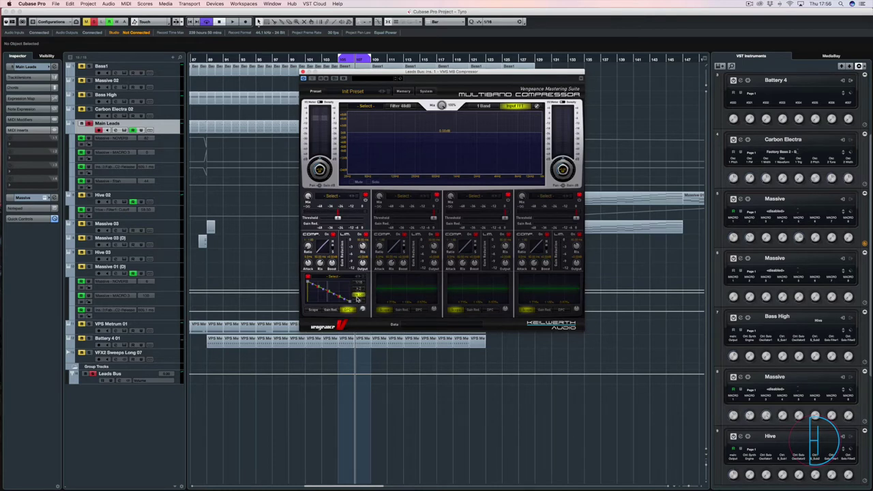
Try the timing options of the first band's DPC curve and return that band's display to Scope.
{"action": "left_click", "coordinate": [362, 296]}
{"action": "left_click", "coordinate": [362, 303]}
{"action": "left_click", "coordinate": [362, 303]}
{"action": "left_click", "coordinate": [361, 302]}
{"action": "left_click", "coordinate": [362, 303]}
{"action": "left_click", "coordinate": [314, 310]}
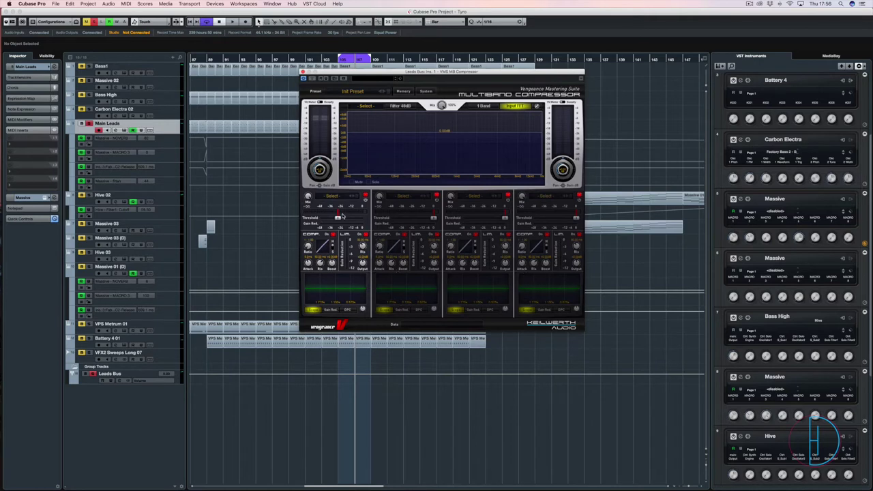
Set the compressor's overall mix to 50% and restore the 4 Bands layout.
{"action": "mouse_move", "coordinate": [339, 216]}
{"action": "left_click_drag", "start_coordinate": [443, 107], "coordinate": [445, 74]}
{"action": "left_click", "coordinate": [483, 108]}
{"action": "left_click", "coordinate": [485, 132]}
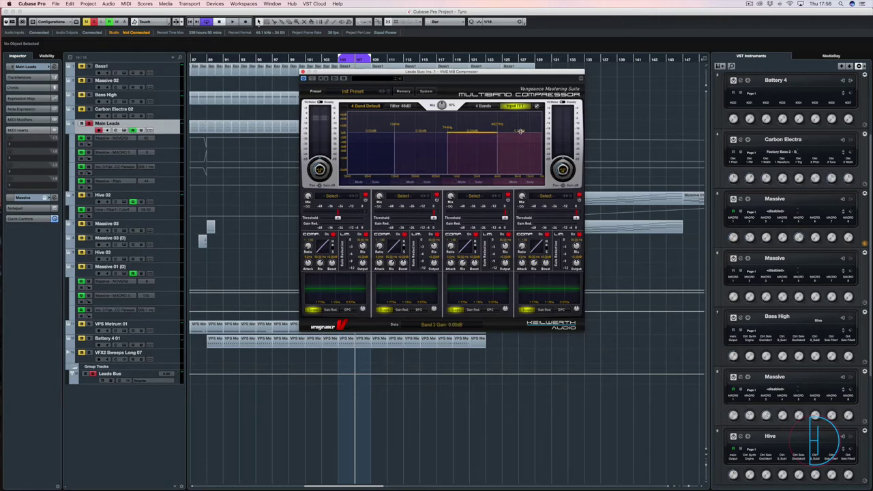
Open the MixConsole during loop playback, move the compressor window aside to view the insert chains, bring it back over the console and stop playback.
{"action": "key", "text": "space"}
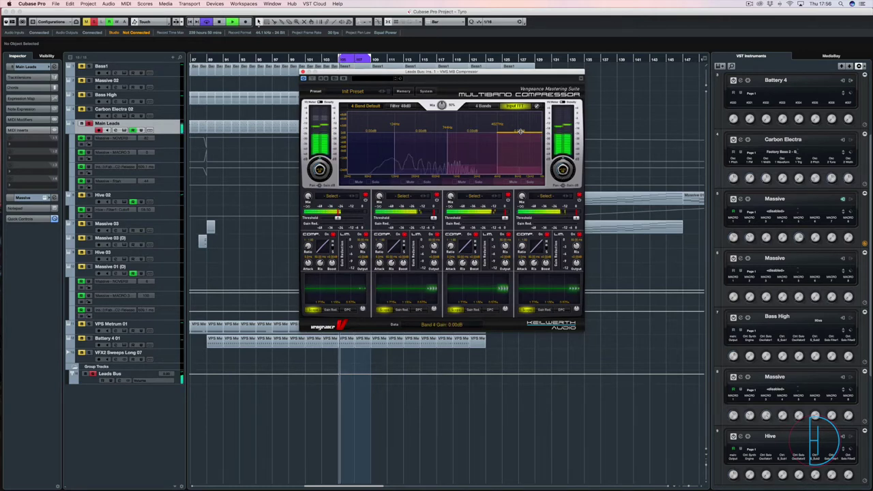
{"action": "key", "text": "F3"}
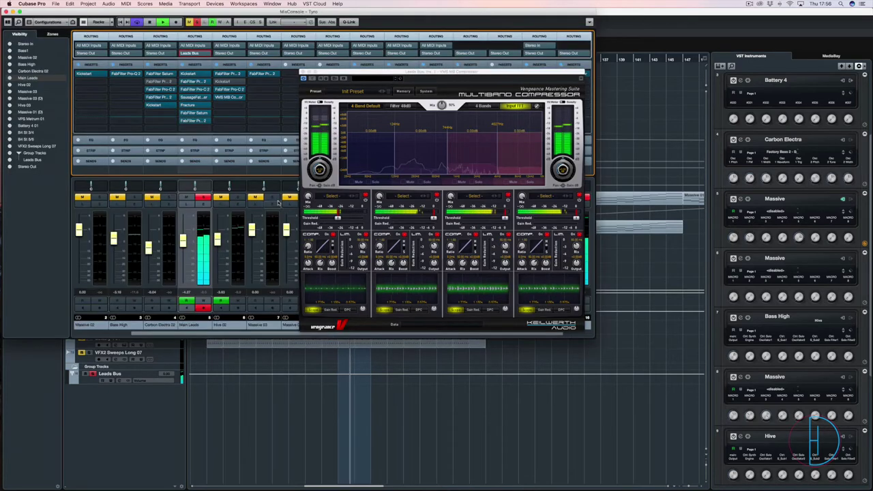
{"action": "left_click_drag", "start_coordinate": [367, 73], "coordinate": [538, 285]}
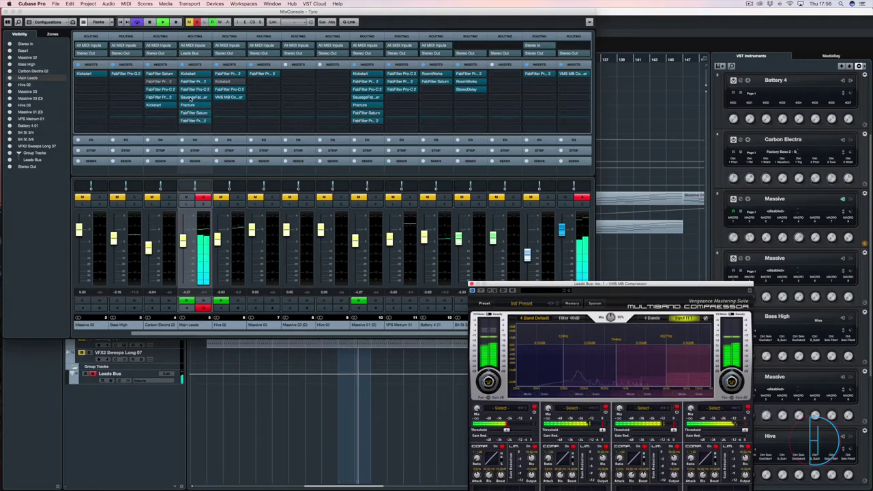
{"action": "left_click_drag", "start_coordinate": [576, 284], "coordinate": [605, 337]}
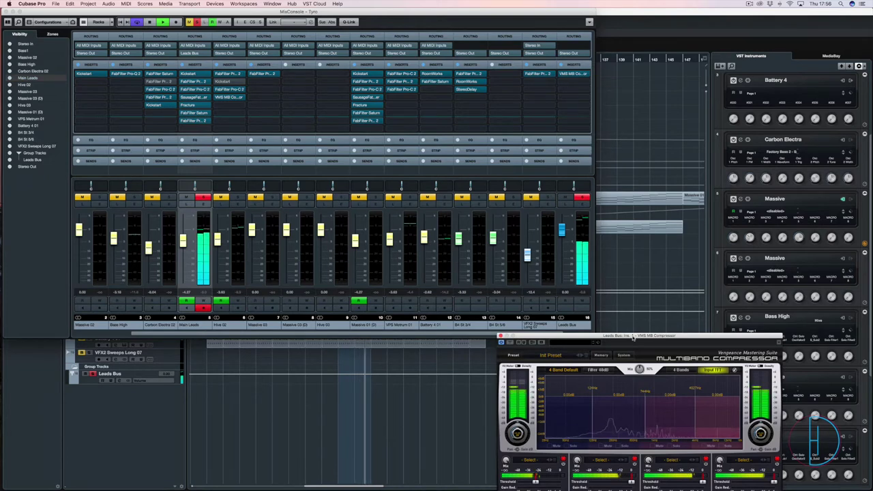
{"action": "left_click_drag", "start_coordinate": [641, 337], "coordinate": [385, 109]}
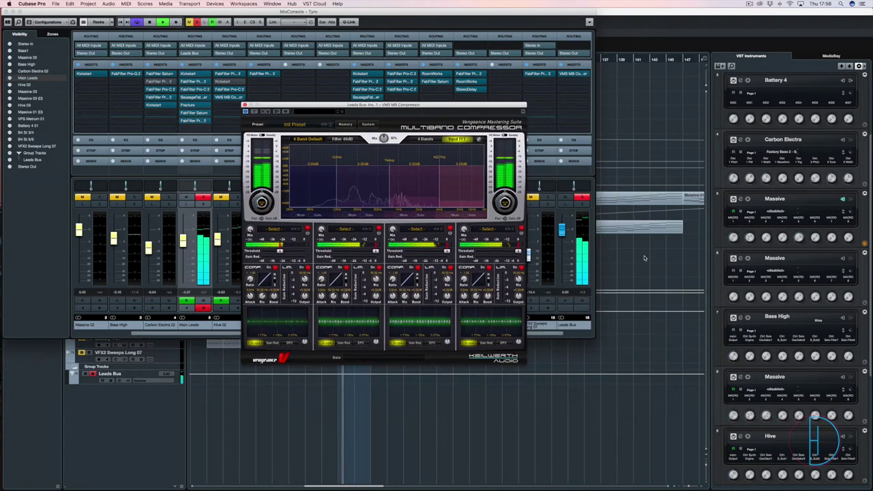
{"action": "key", "text": "space"}
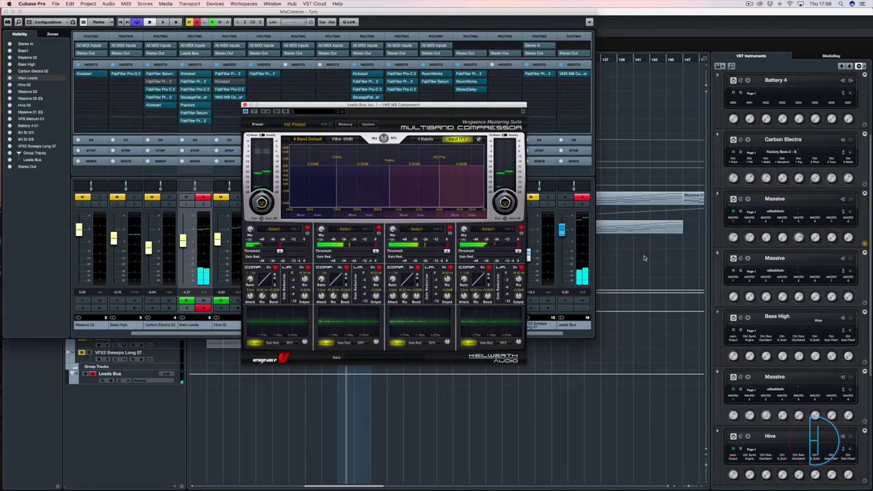
Solo the third and fourth bands of the compressor and start playback.
{"action": "scroll", "coordinate": [644, 258], "scroll_direction": "right", "scroll_amount": 10}
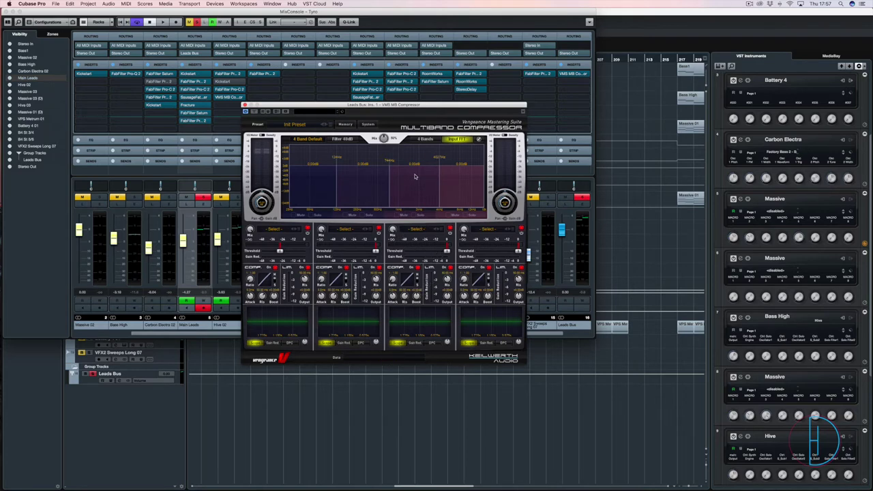
{"action": "left_click", "coordinate": [414, 214]}
{"action": "left_click", "coordinate": [468, 216]}
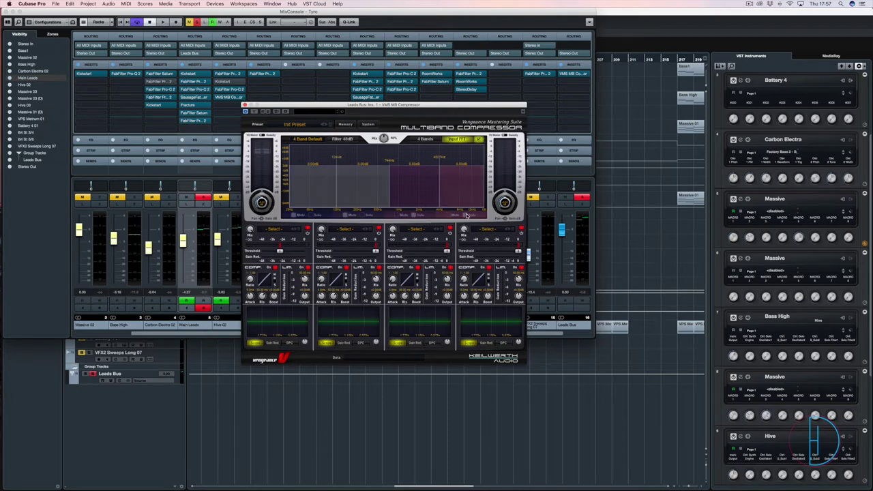
{"action": "key", "text": "space"}
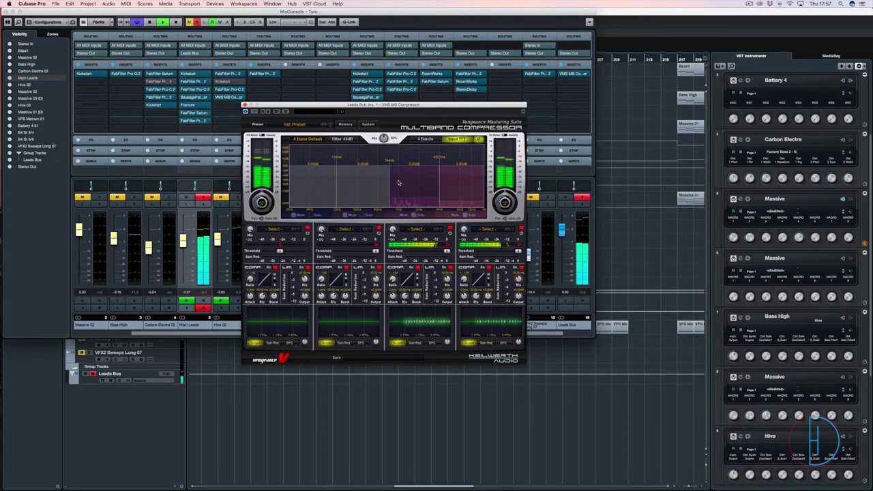
Set the second band's upper border to about 540 Hz and the third band's to 4423 Hz, auditioning the fourth band alone.
{"action": "left_click_drag", "start_coordinate": [390, 181], "coordinate": [381, 181]}
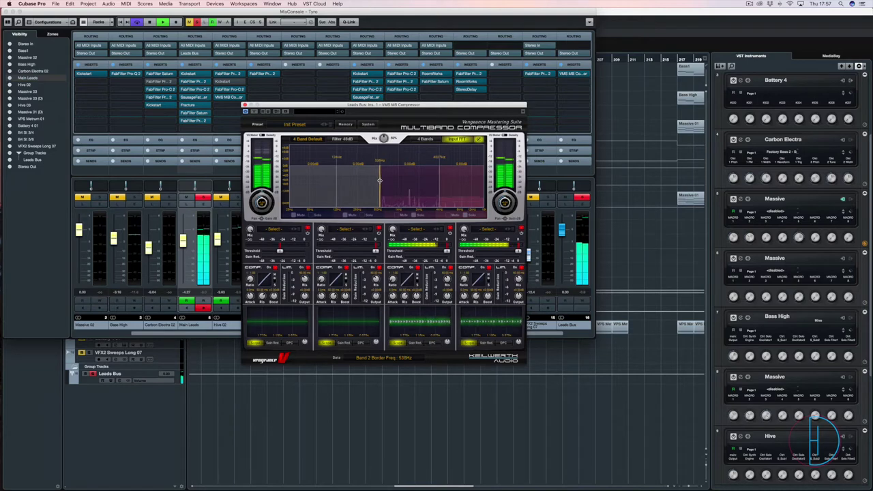
{"action": "left_click_drag", "start_coordinate": [439, 177], "coordinate": [442, 173]}
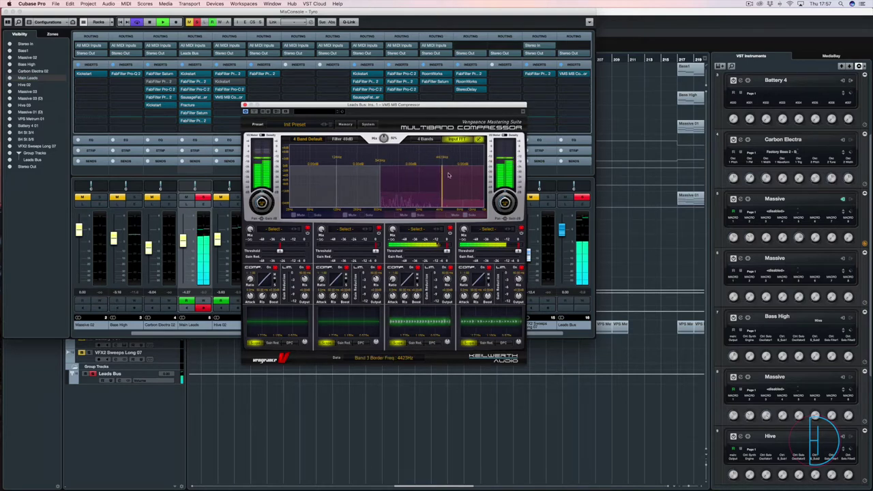
{"action": "left_click", "coordinate": [412, 216]}
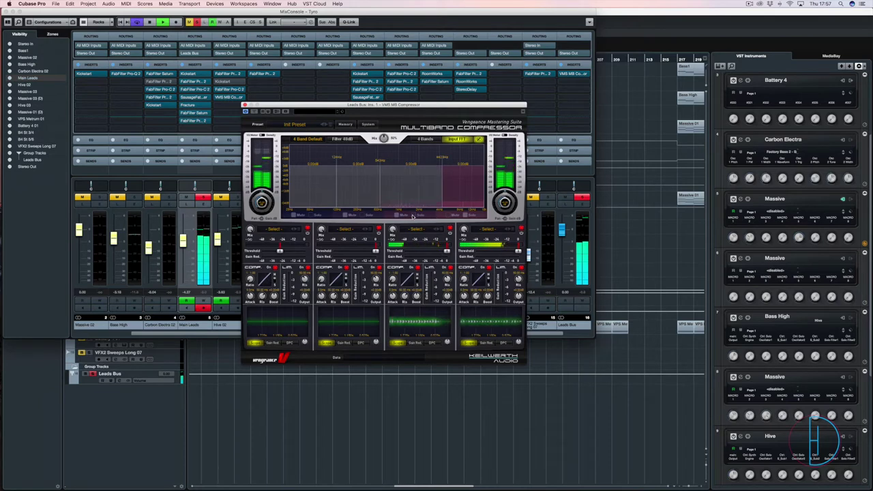
{"action": "left_click", "coordinate": [413, 216]}
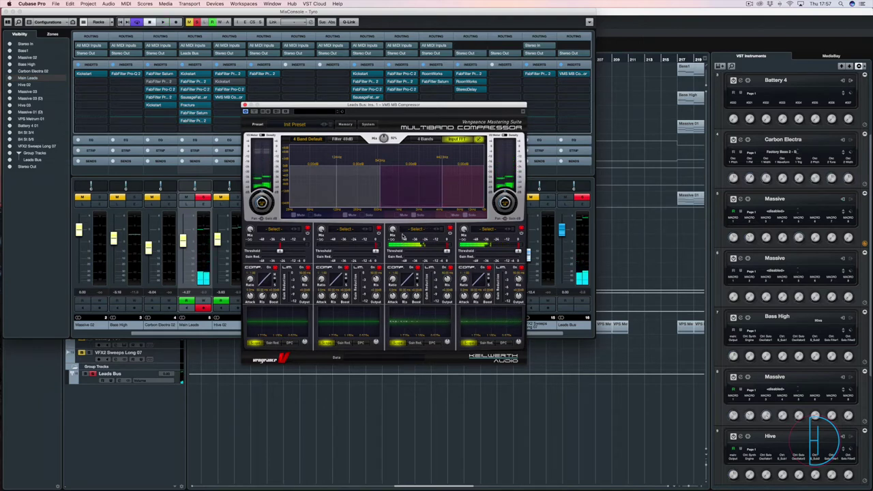
Adjust the third band's ratio and lower its threshold during playback, comparing the sound with that band's compressor off and on.
{"action": "left_click_drag", "start_coordinate": [394, 283], "coordinate": [448, 252]}
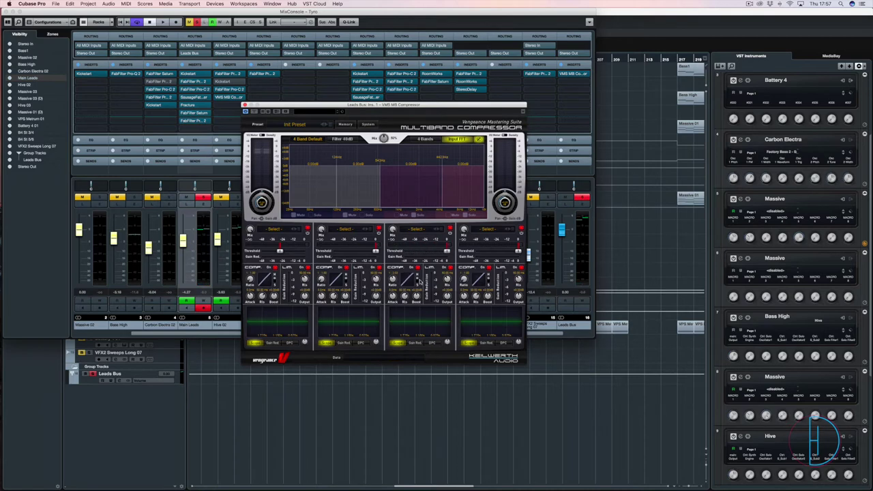
{"action": "mouse_move", "coordinate": [394, 297]}
{"action": "key", "text": "space"}
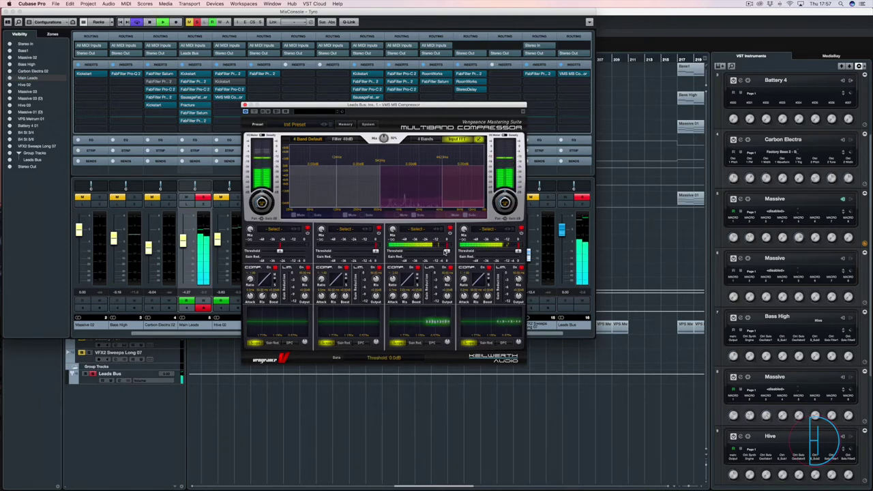
{"action": "left_click_drag", "start_coordinate": [445, 252], "coordinate": [422, 253]}
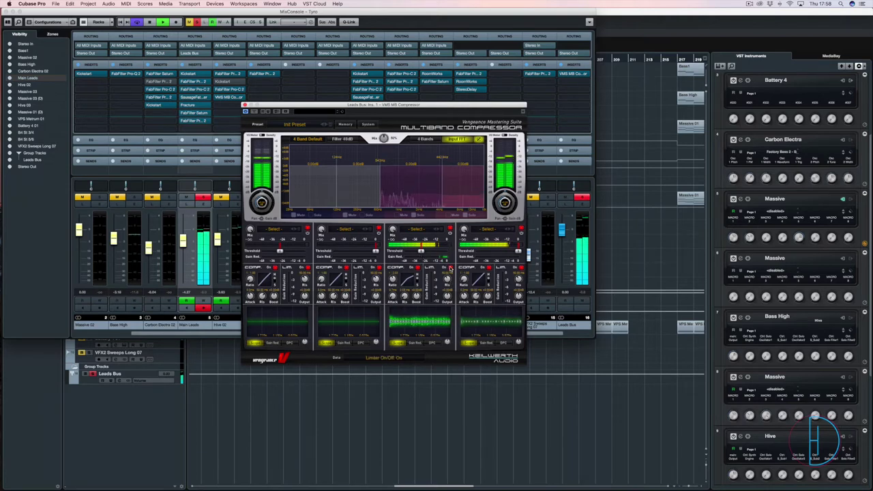
{"action": "left_click", "coordinate": [419, 268]}
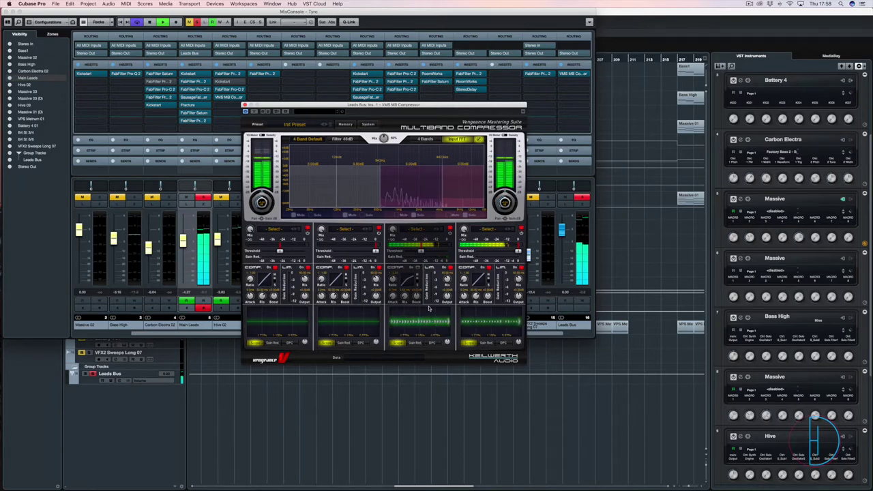
{"action": "left_click", "coordinate": [420, 269]}
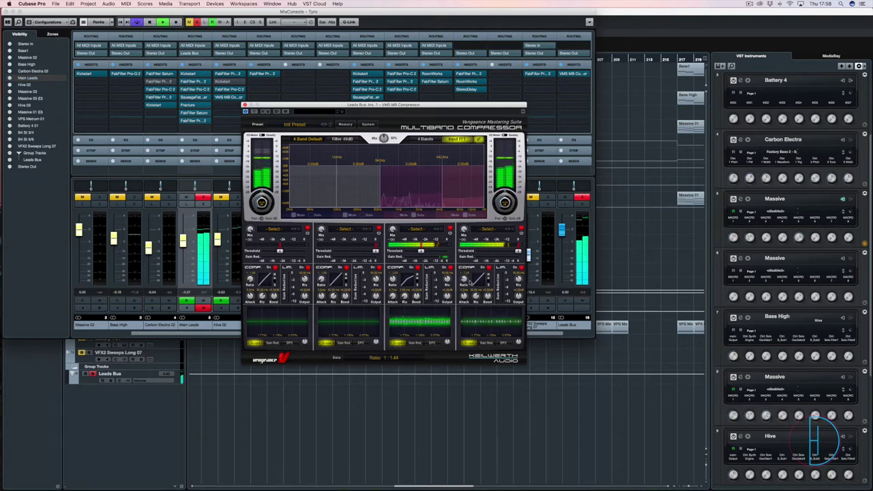
Adjust the fourth band's ratio and lower its threshold to -34.7 dB.
{"action": "left_click_drag", "start_coordinate": [465, 279], "coordinate": [472, 269]}
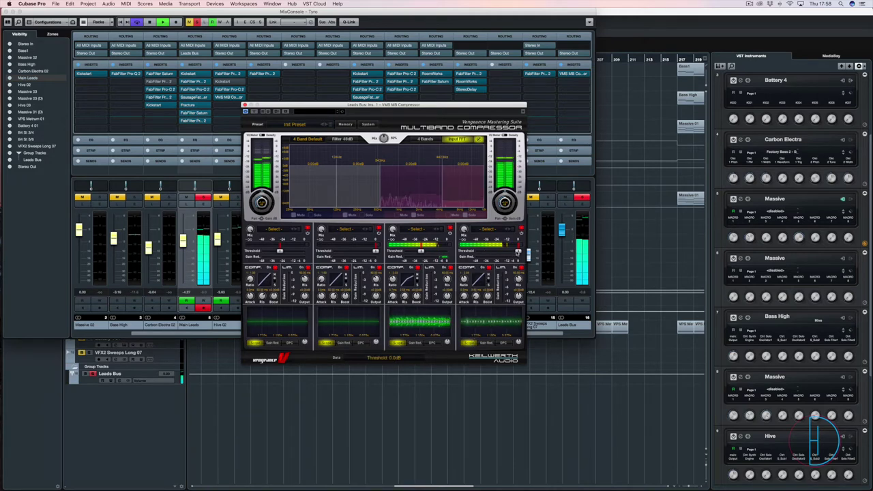
{"action": "left_click_drag", "start_coordinate": [504, 254], "coordinate": [494, 255]}
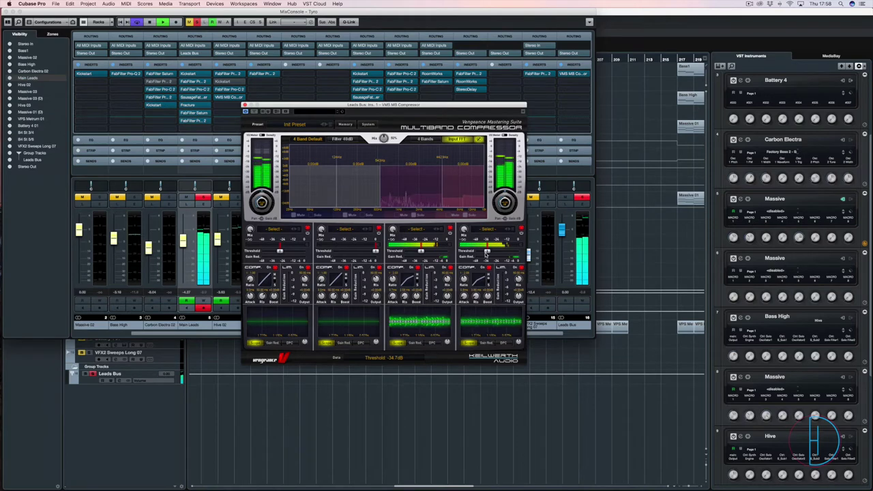
{"action": "mouse_move", "coordinate": [474, 165]}
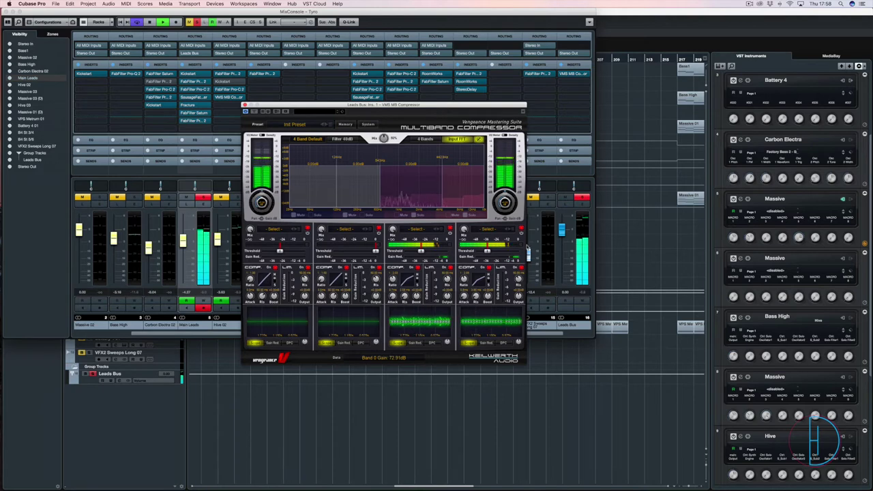
Raise the fourth band's threshold slightly and view the third band's preset list without loading a preset.
{"action": "mouse_move", "coordinate": [482, 252]}
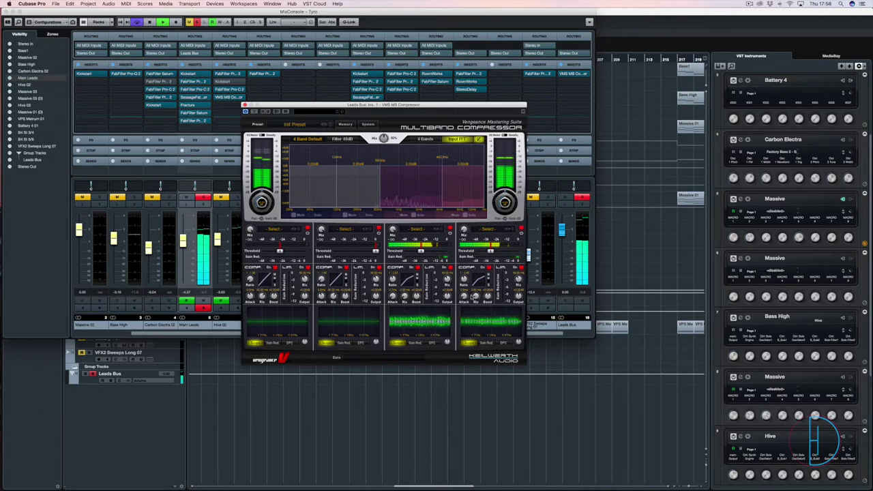
{"action": "mouse_move", "coordinate": [464, 233]}
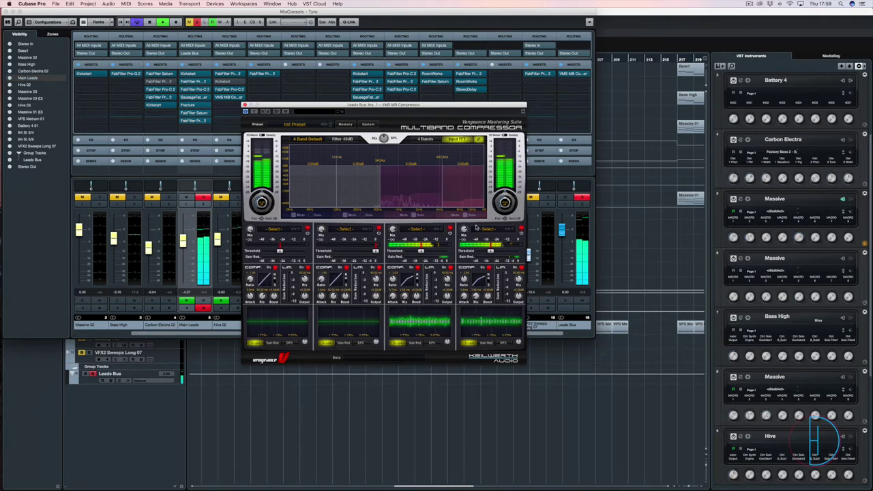
{"action": "left_click", "coordinate": [442, 232]}
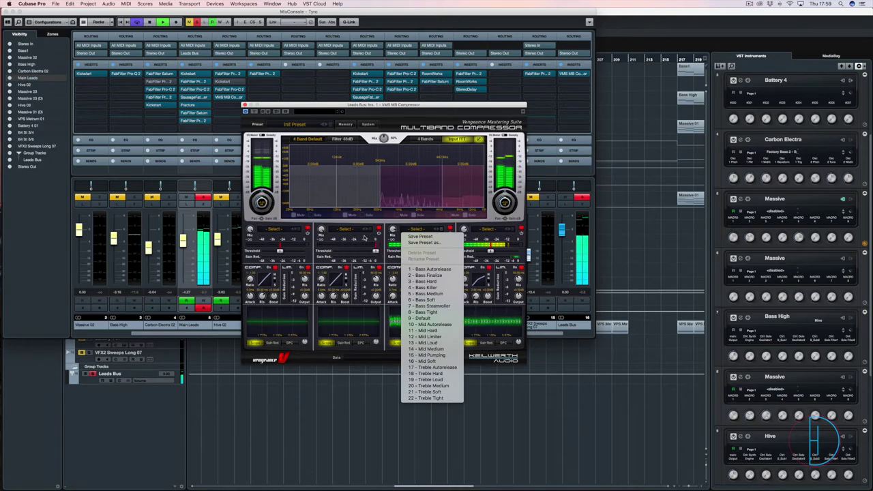
{"action": "left_click", "coordinate": [400, 235]}
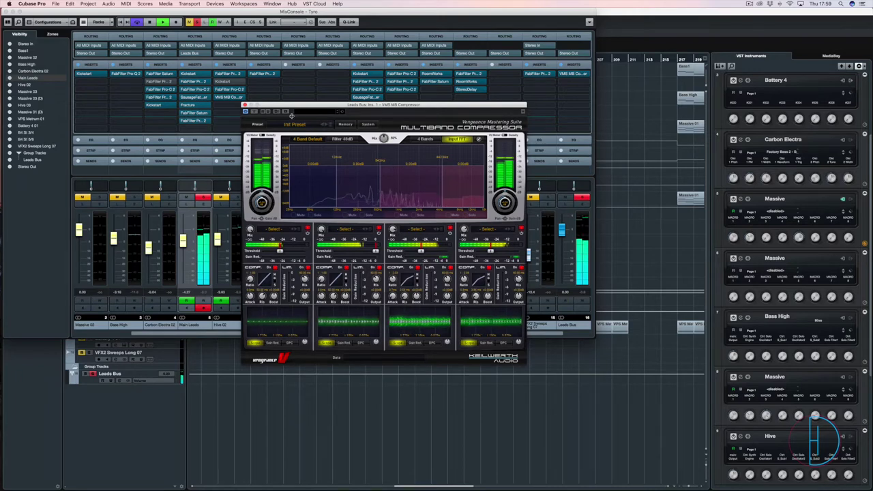
Set the compressor's master dry/wet mix to 100%, comparing it with 0% during playback.
{"action": "scroll", "coordinate": [384, 139], "scroll_direction": "up", "scroll_amount": 5}
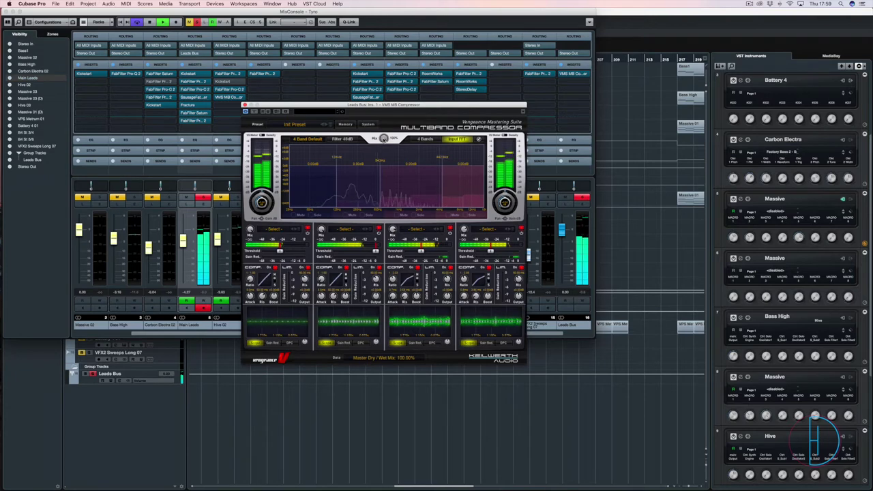
{"action": "left_click_drag", "start_coordinate": [382, 154], "coordinate": [372, 273]}
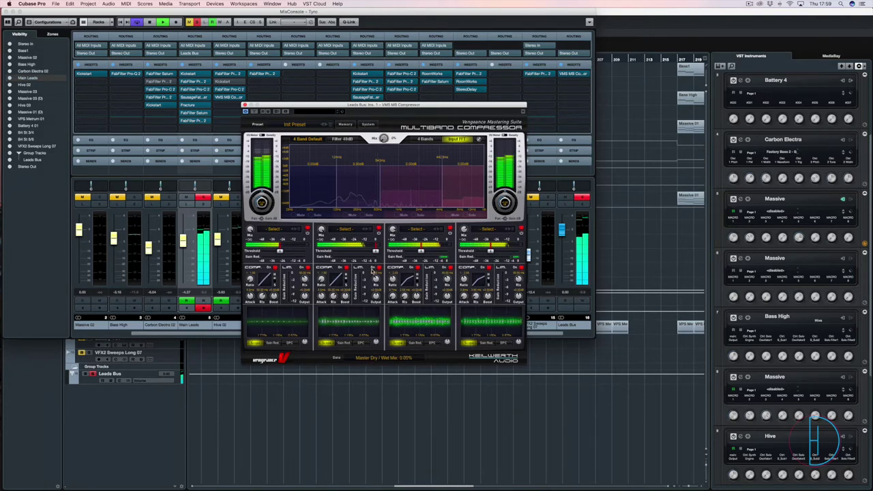
{"action": "left_click_drag", "start_coordinate": [365, 113], "coordinate": [383, 40]}
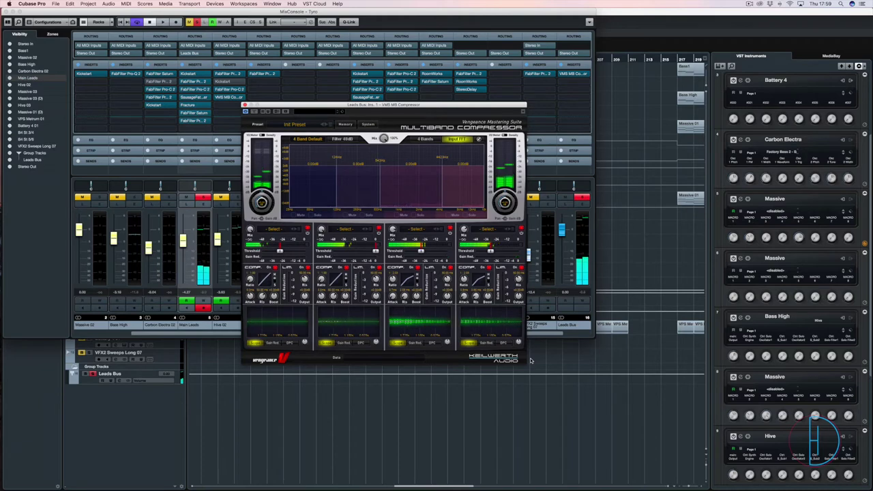
Move the first band's upper border to 115 Hz and pull its gain fully down, keeping the 4 Bands setting.
{"action": "key", "text": "space"}
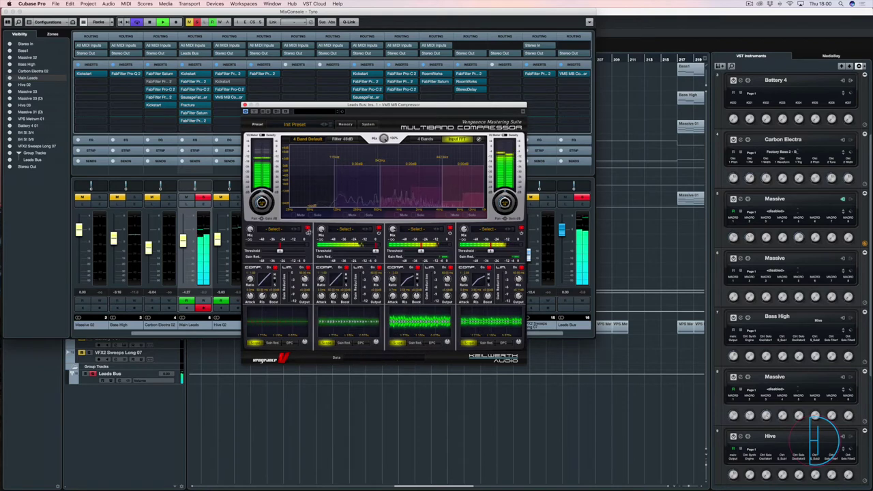
{"action": "key", "text": "space"}
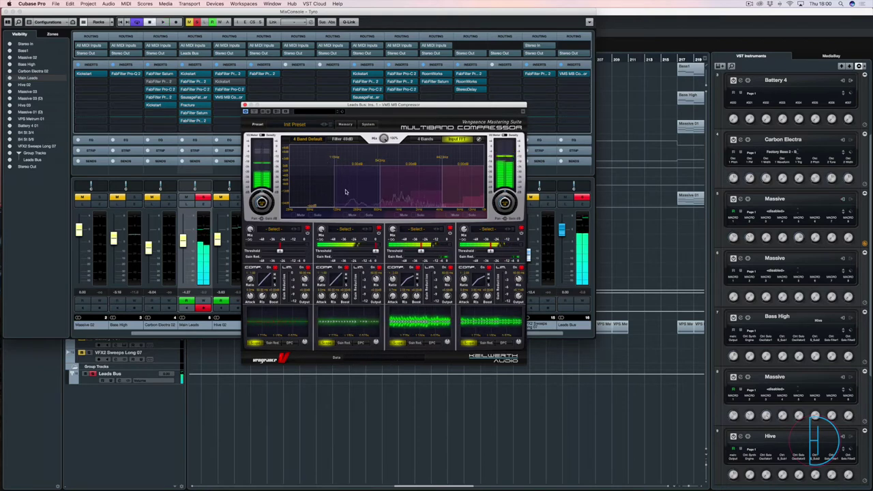
{"action": "left_click", "coordinate": [431, 140]}
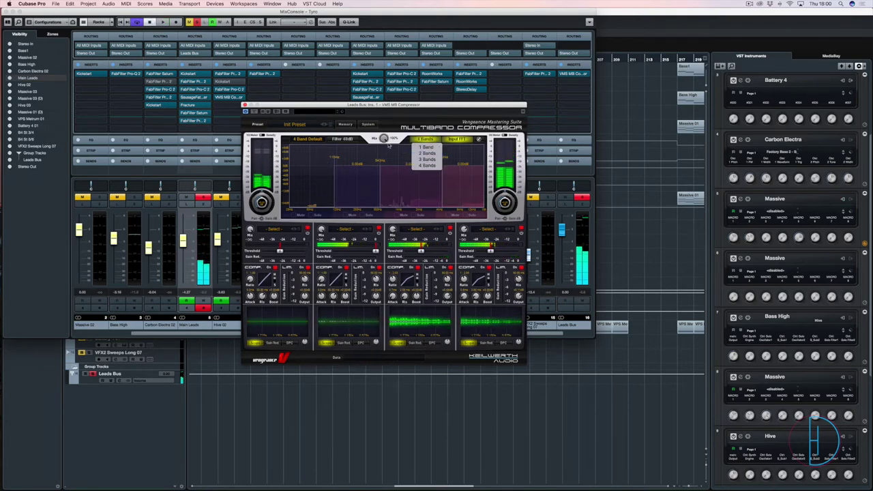
{"action": "left_click", "coordinate": [429, 166]}
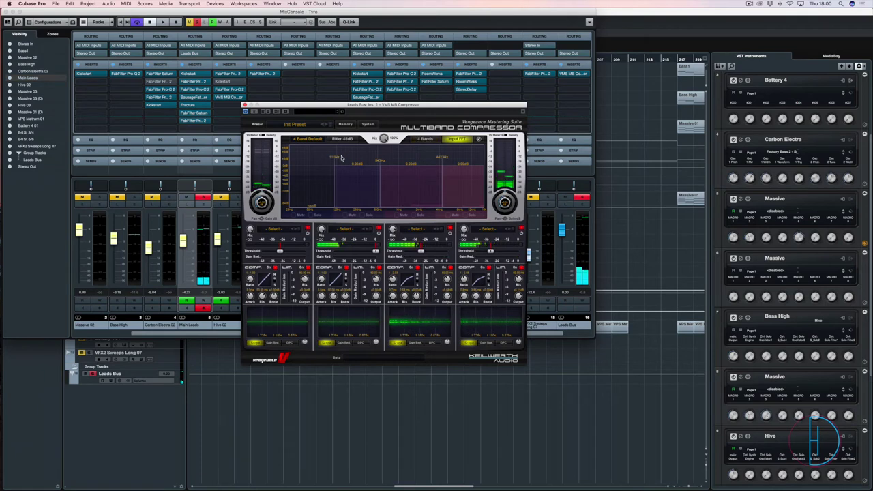
{"action": "key", "text": "space"}
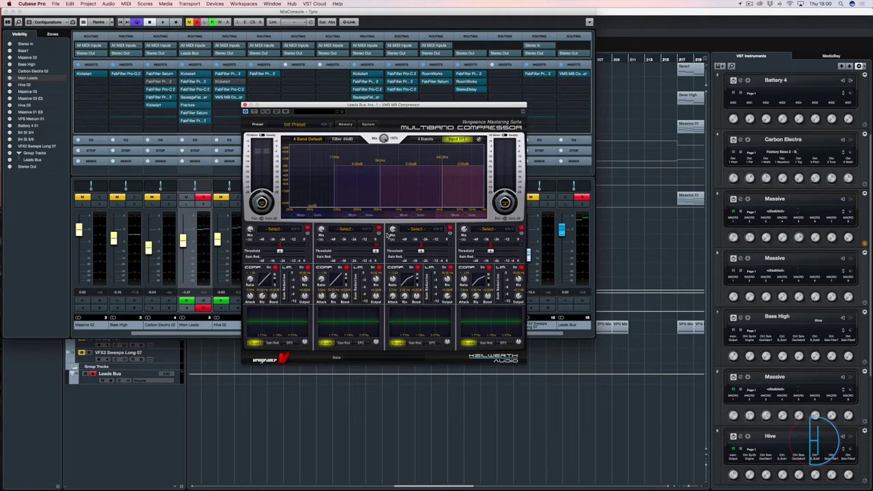
Load the Mid Medium preset on the second band and compare the sound with that band off and on.
{"action": "left_click", "coordinate": [369, 231]}
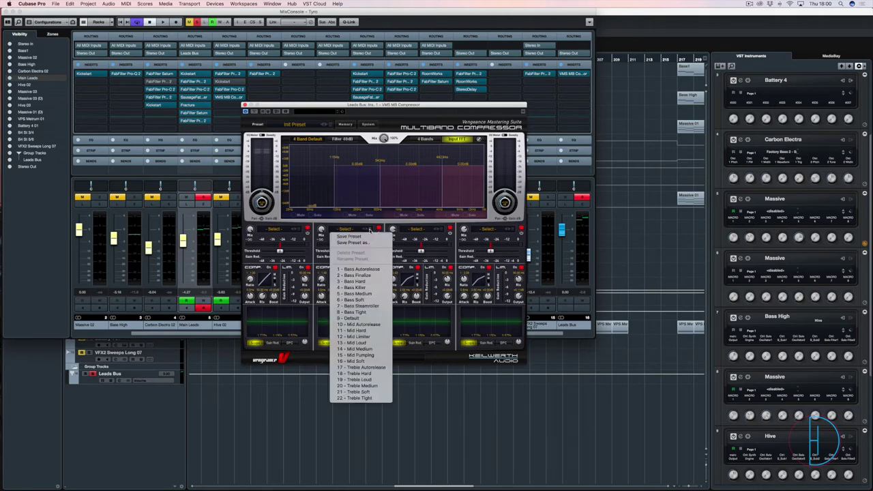
{"action": "left_click", "coordinate": [376, 349]}
{"action": "key", "text": "space"}
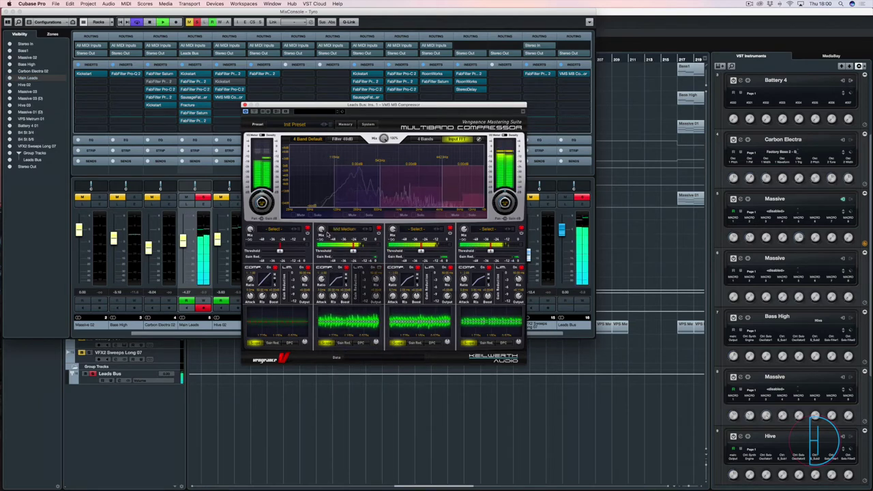
{"action": "left_click", "coordinate": [378, 230]}
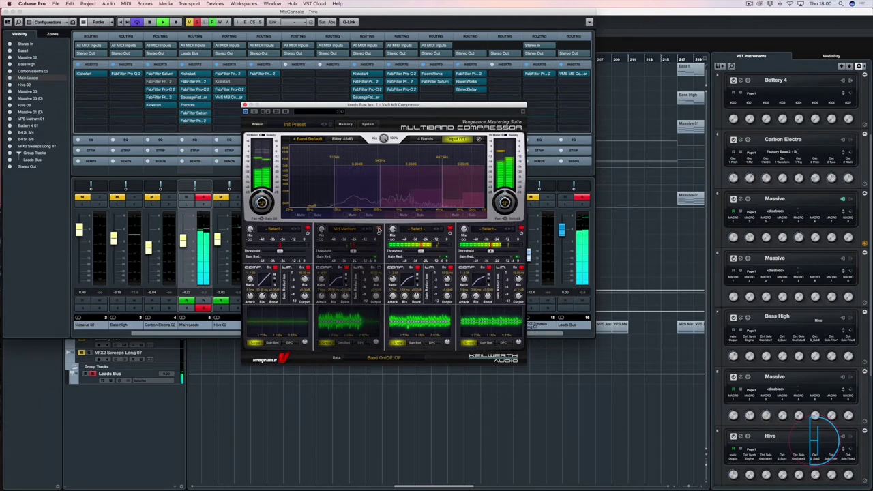
{"action": "left_click", "coordinate": [378, 230]}
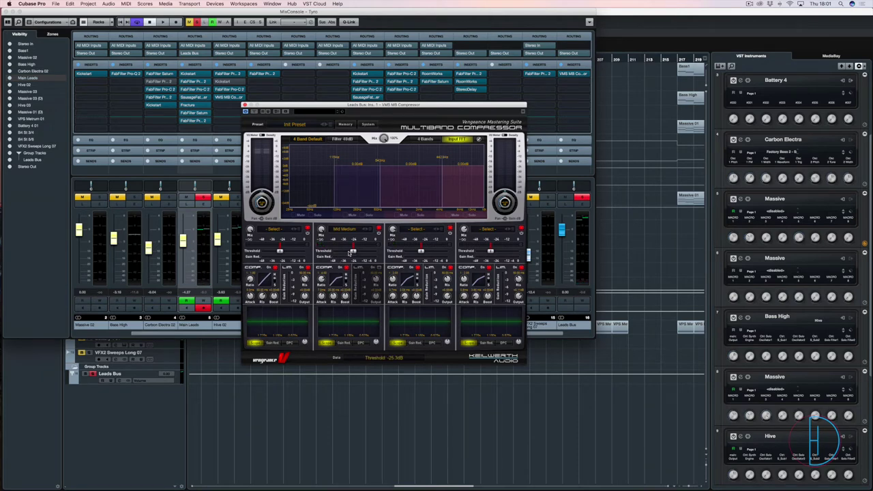
Raise the second band's threshold slightly while the leads play.
{"action": "key", "text": "space"}
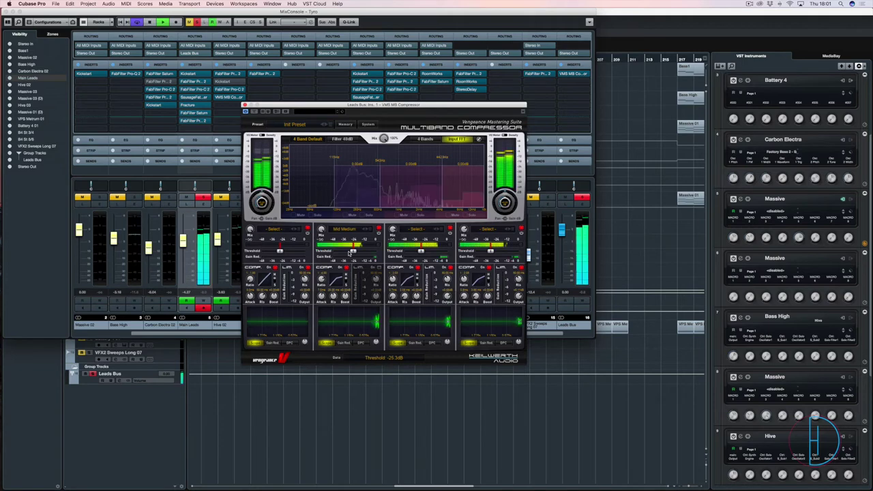
{"action": "mouse_move", "coordinate": [351, 253]}
{"action": "left_mouse_down"}
{"action": "mouse_move", "coordinate": [387, 252]}
{"action": "mouse_move", "coordinate": [296, 253]}
{"action": "mouse_move", "coordinate": [356, 253]}
{"action": "left_mouse_up"}
{"action": "key", "text": "space"}
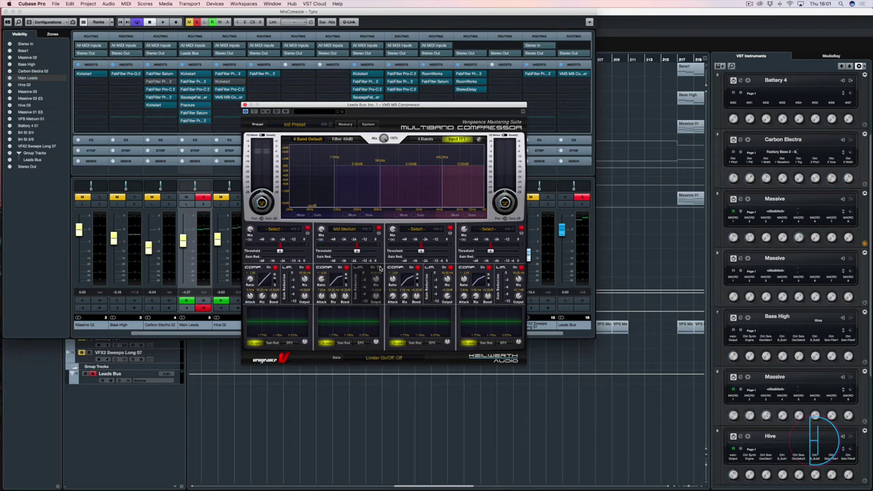
Turn on the second band's limiter and adjust its output gain to about +0.92 dB during playback.
{"action": "key", "text": "space"}
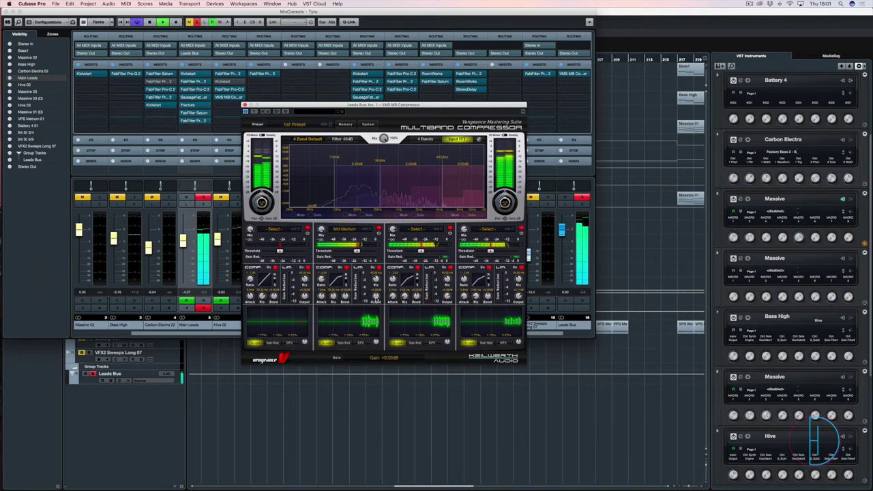
{"action": "left_click_drag", "start_coordinate": [377, 298], "coordinate": [378, 296]}
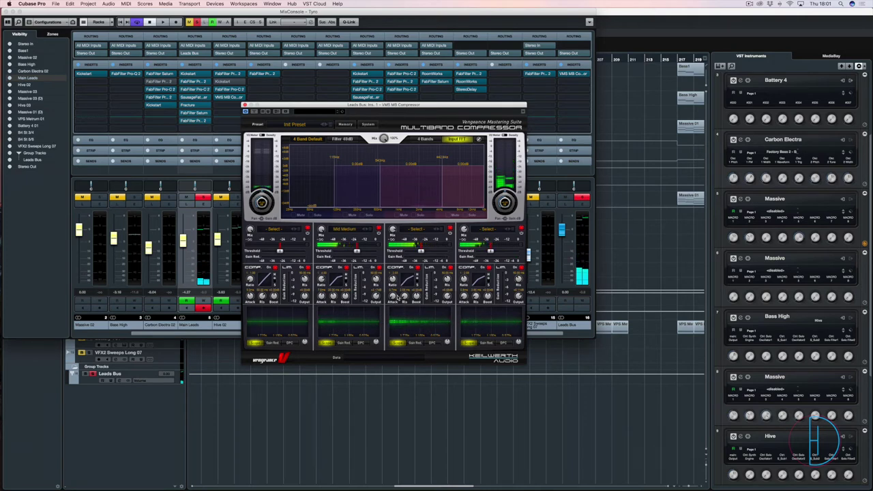
{"action": "key", "text": "space"}
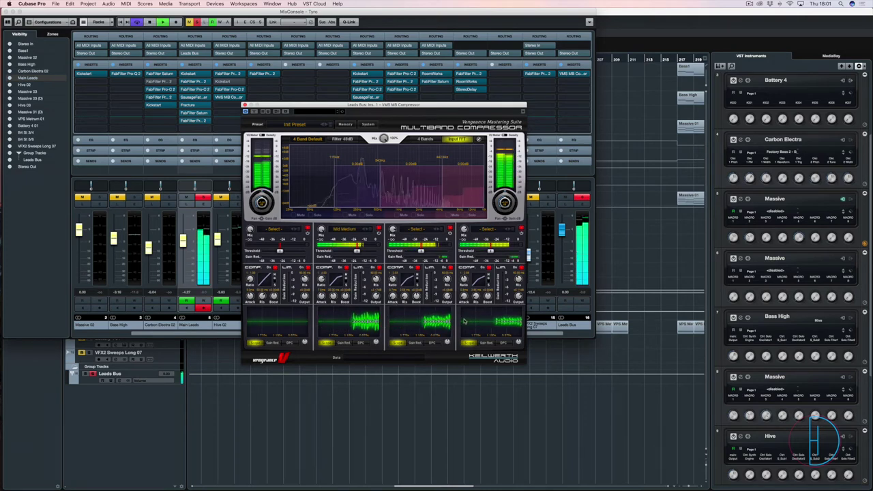
{"action": "mouse_move", "coordinate": [375, 299]}
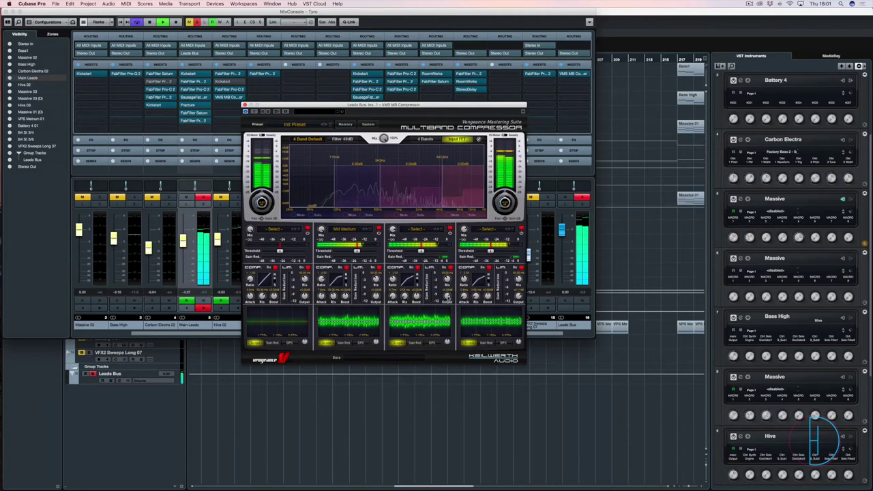
{"action": "mouse_move", "coordinate": [449, 300]}
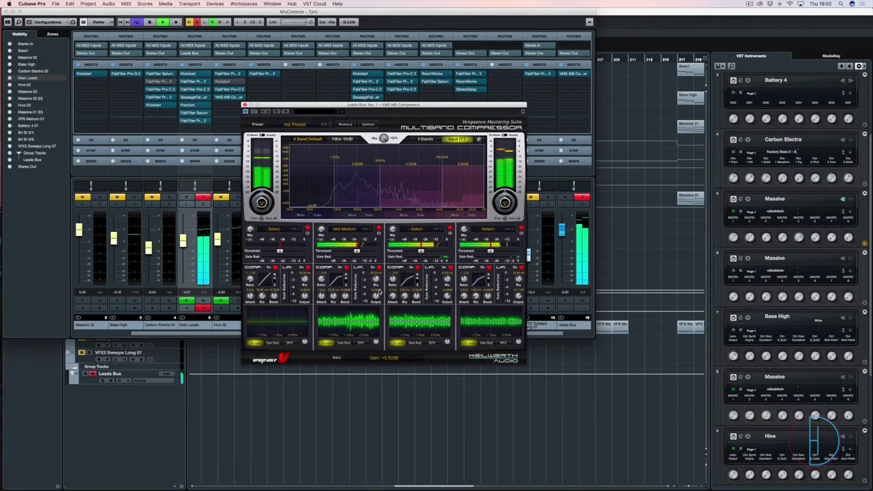
{"action": "key", "text": "space"}
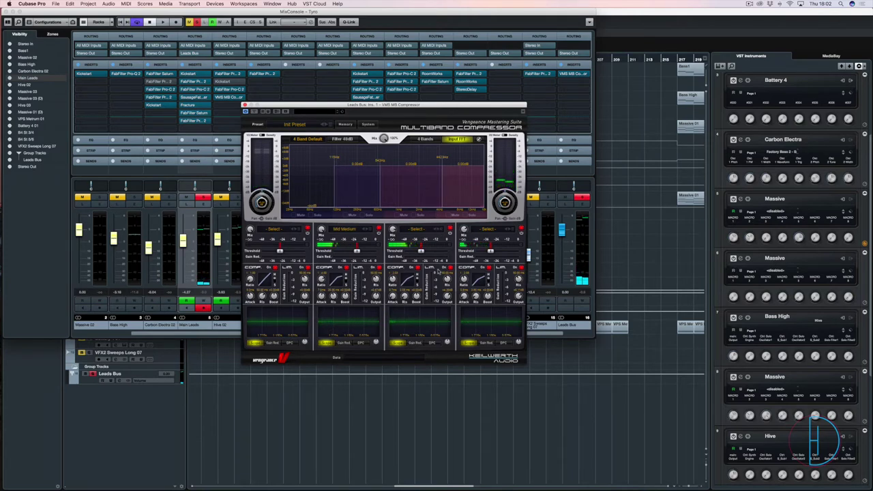
Show the third band's DPC pattern, solo that band during playback and load the Complexor pattern from the Grooves presets.
{"action": "left_click", "coordinate": [434, 343]}
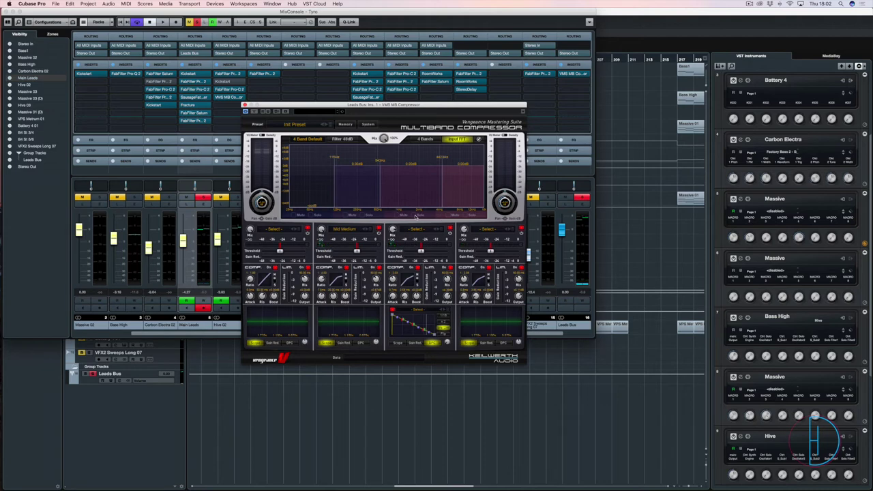
{"action": "key", "text": "space"}
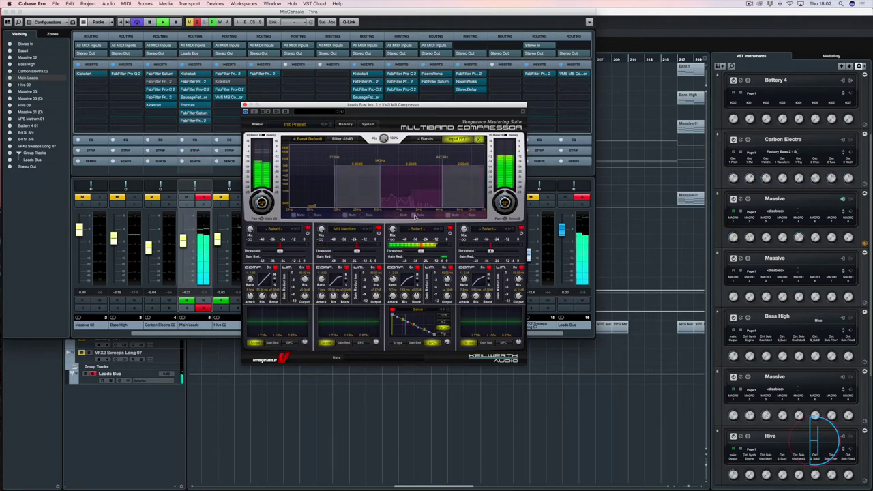
{"action": "left_click", "coordinate": [449, 311]}
{"action": "mouse_move", "coordinate": [430, 356]}
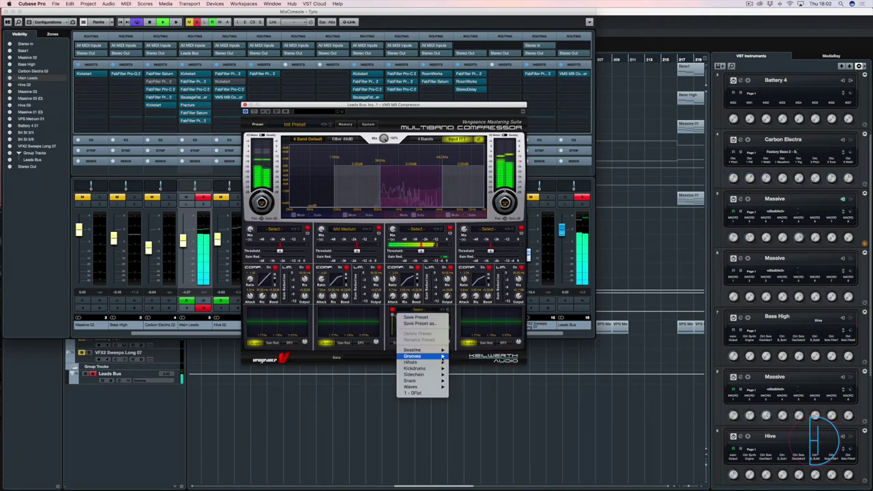
{"action": "left_click", "coordinate": [473, 363]}
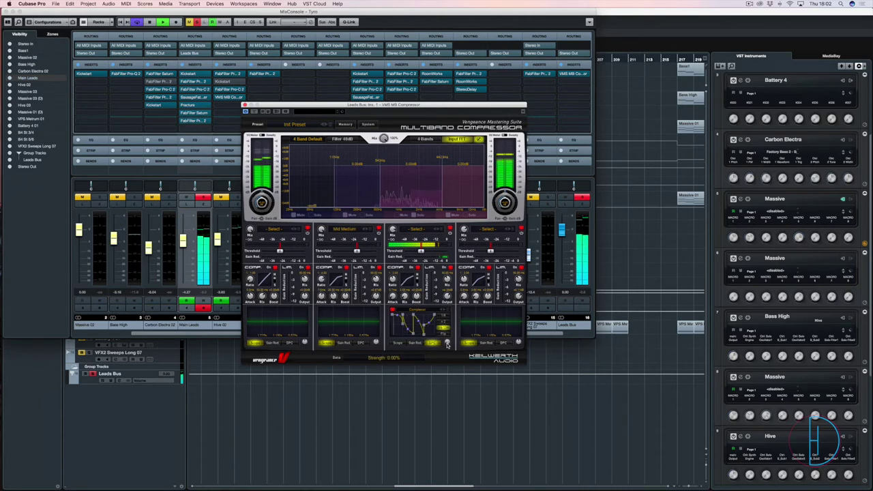
Vary the third band's DPC strength during playback and bring it to about 42%.
{"action": "left_click_drag", "start_coordinate": [448, 343], "coordinate": [448, 339]}
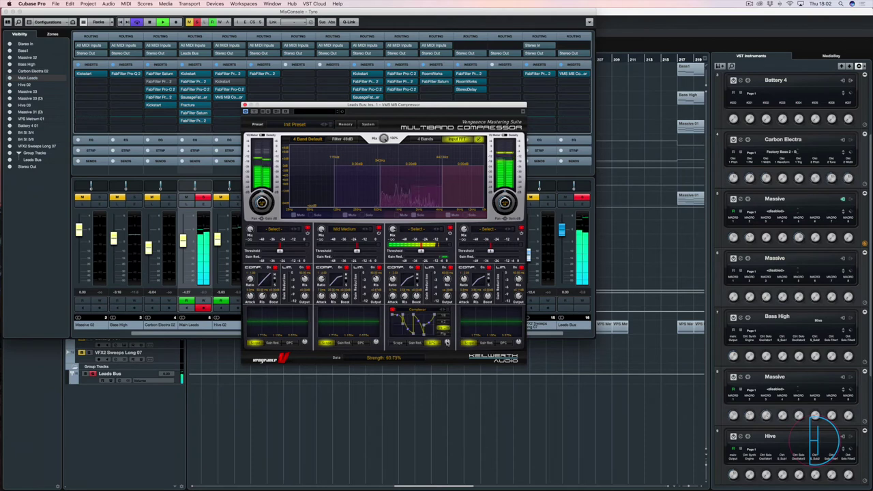
{"action": "left_click_drag", "start_coordinate": [449, 331], "coordinate": [448, 302]}
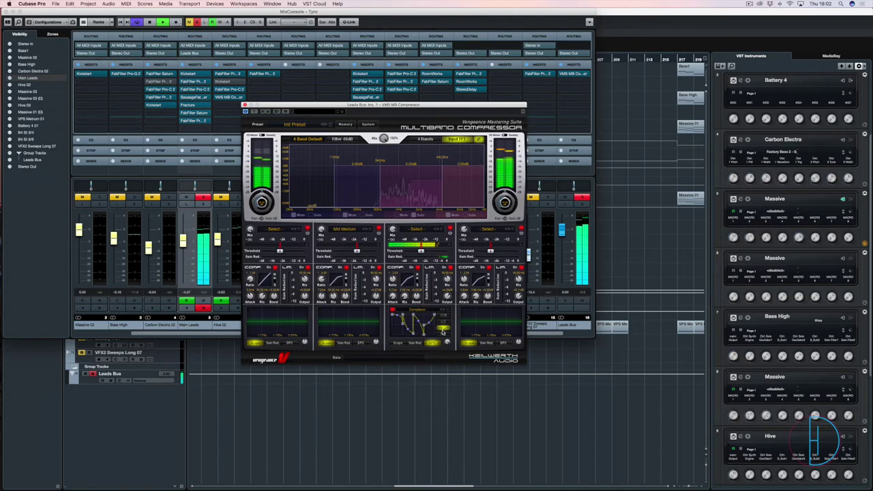
{"action": "left_click_drag", "start_coordinate": [447, 342], "coordinate": [447, 384]}
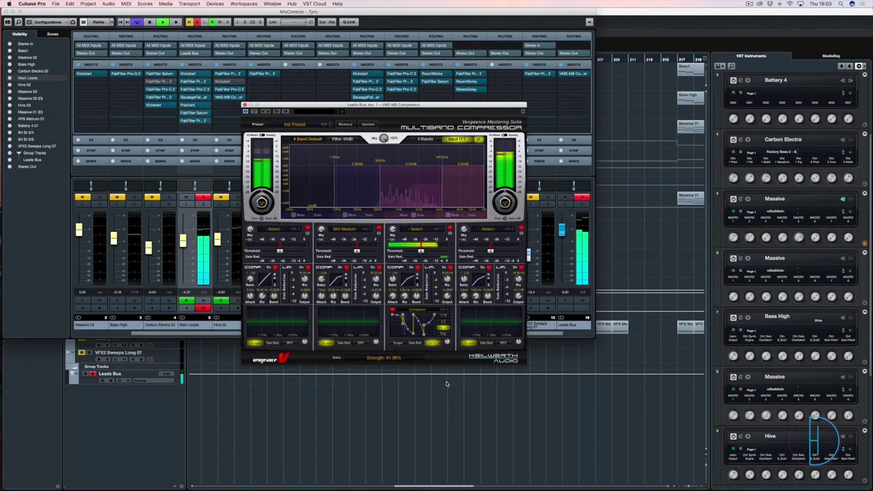
Show the fourth band's DPC pattern and load the Classic Gater pattern from the Grooves presets.
{"action": "left_click", "coordinate": [506, 344]}
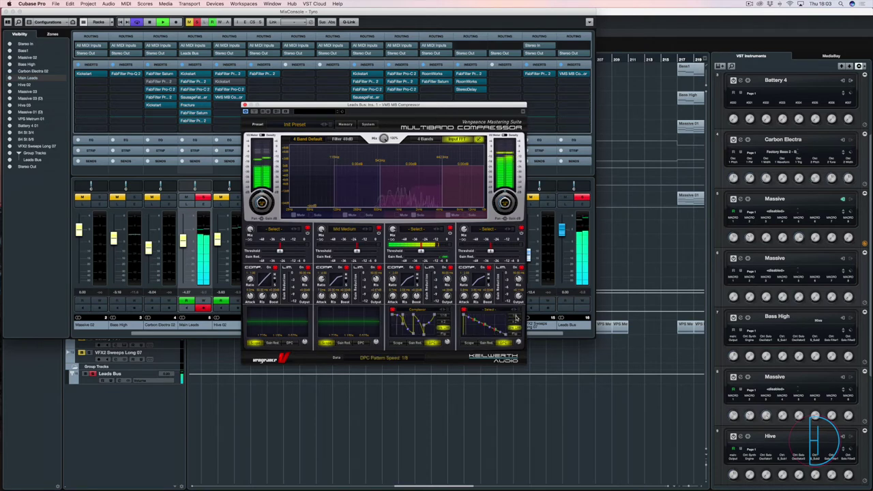
{"action": "left_click", "coordinate": [517, 311]}
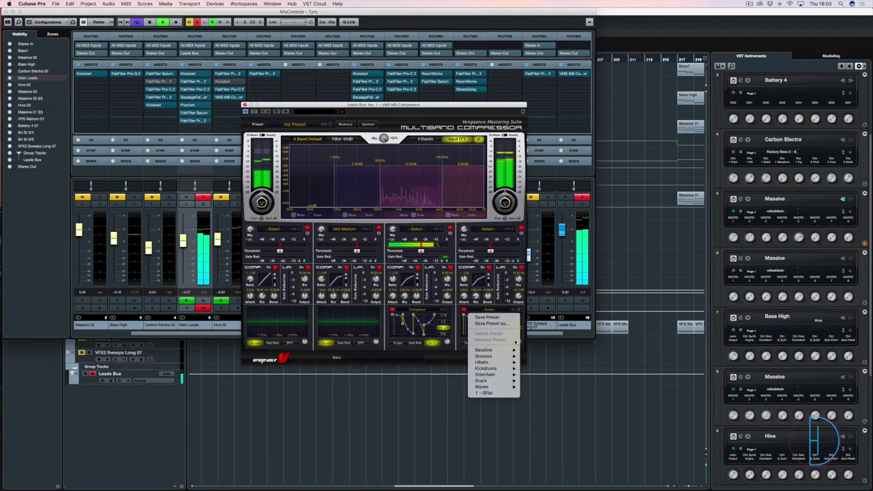
{"action": "mouse_move", "coordinate": [500, 359]}
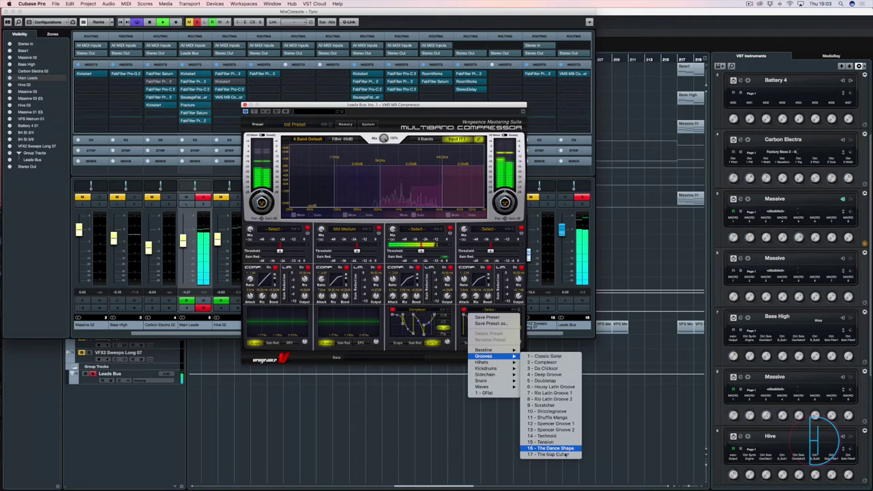
{"action": "left_click", "coordinate": [552, 356]}
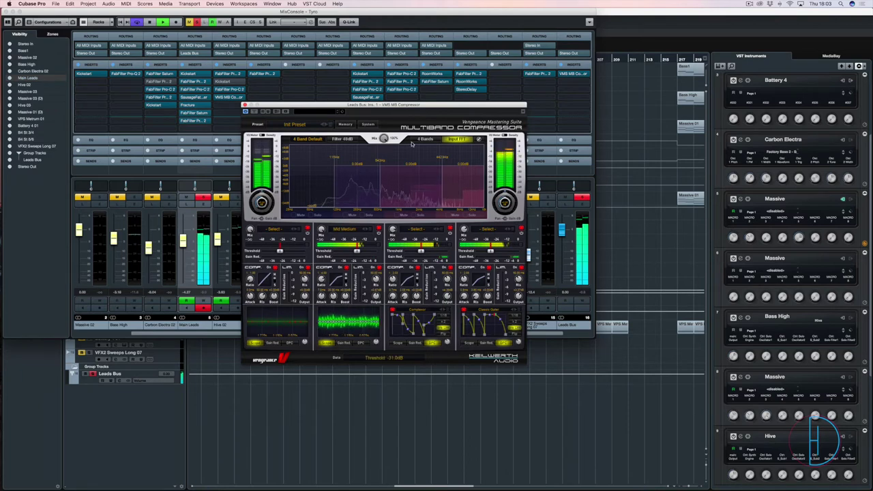
Compare the Leads Bus compressor's dry and processed sound by moving its overall mix to 0% and back to 100% during playback.
{"action": "key", "text": "space"}
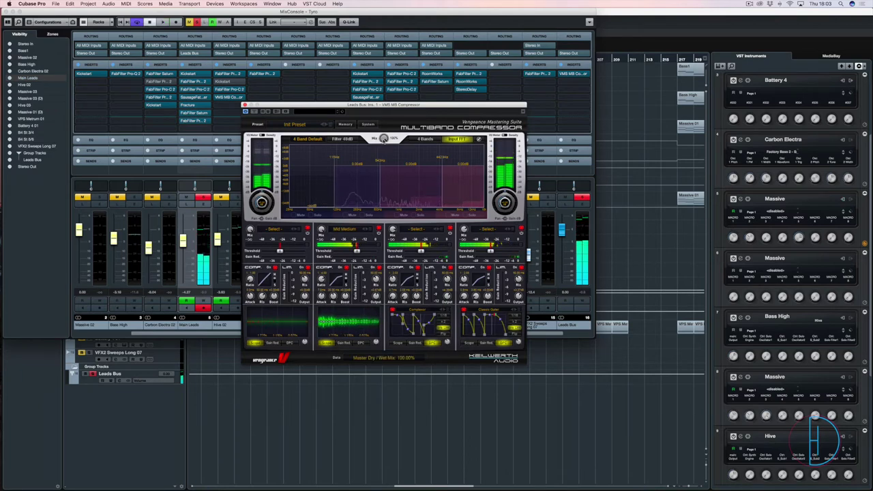
{"action": "left_click_drag", "start_coordinate": [384, 138], "coordinate": [378, 315]}
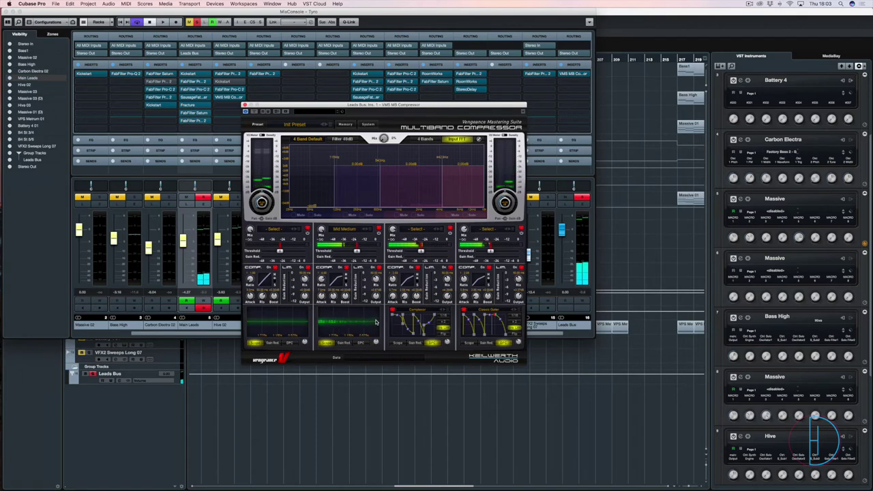
{"action": "key", "text": "space"}
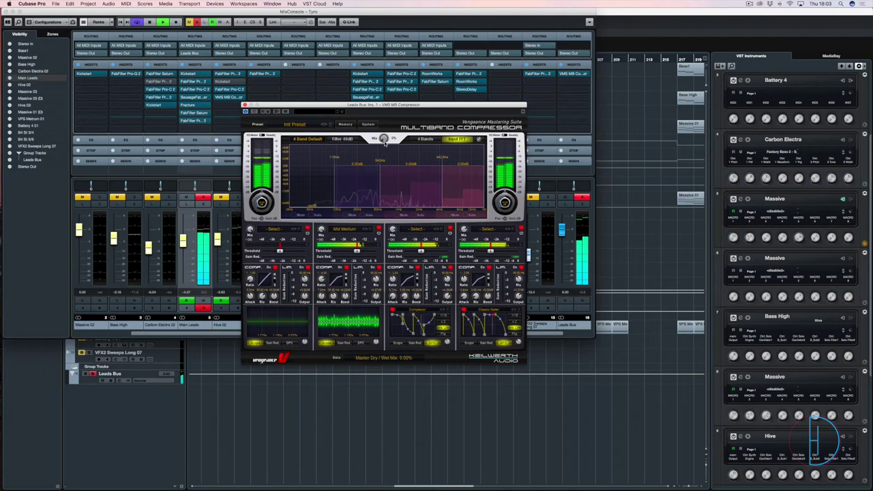
{"action": "left_click_drag", "start_coordinate": [384, 138], "coordinate": [387, 97]}
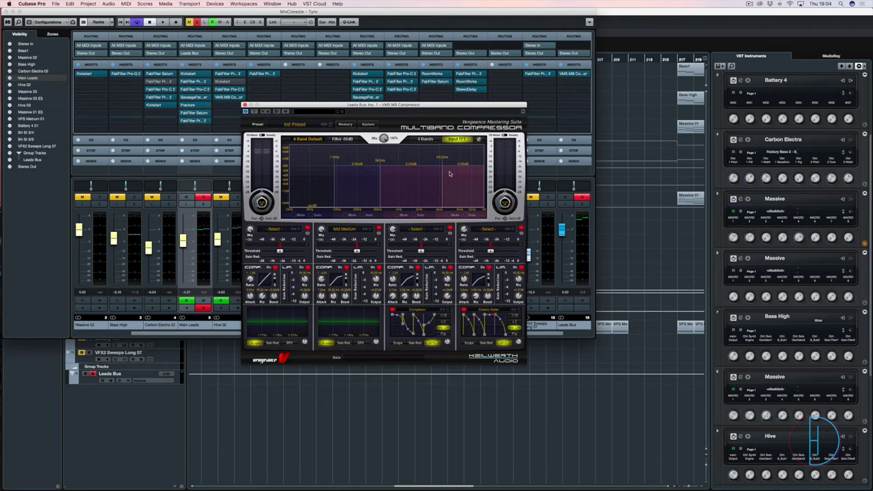
{"action": "key", "text": "space"}
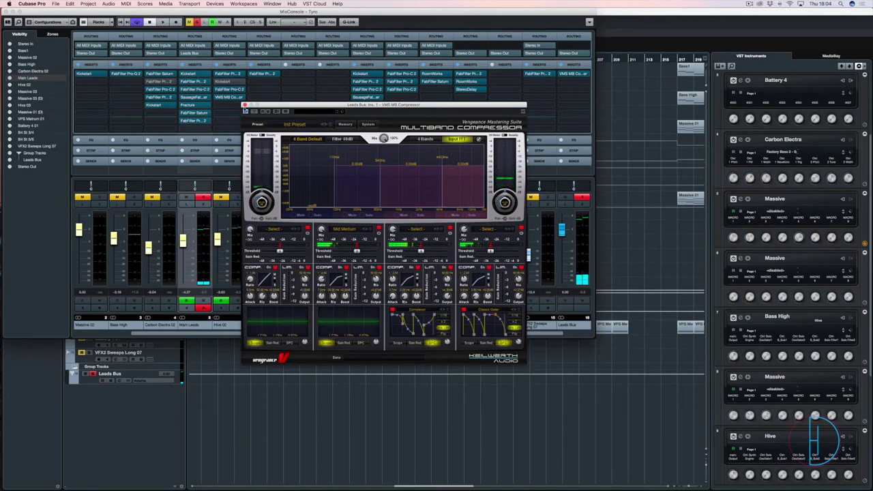
Close the compressor window and clear the solo on the Leads Bus and Main Leads channels, then return to the project window.
{"action": "left_click", "coordinate": [245, 107]}
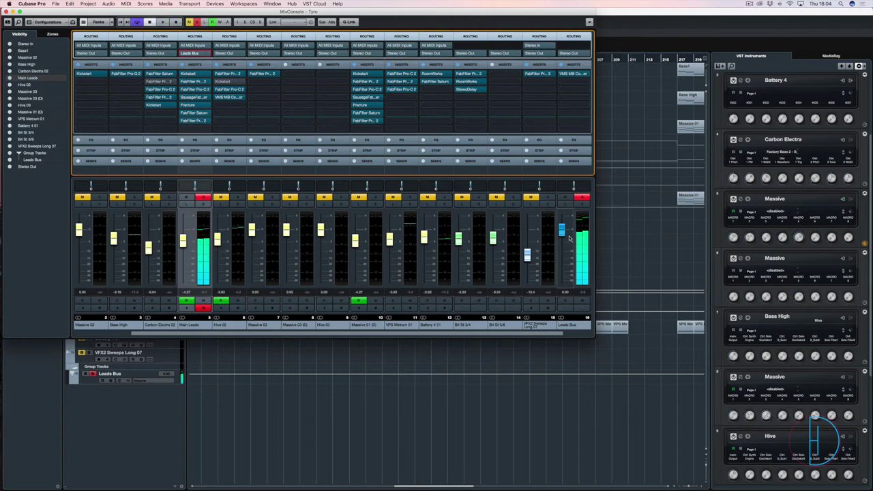
{"action": "left_click", "coordinate": [581, 197]}
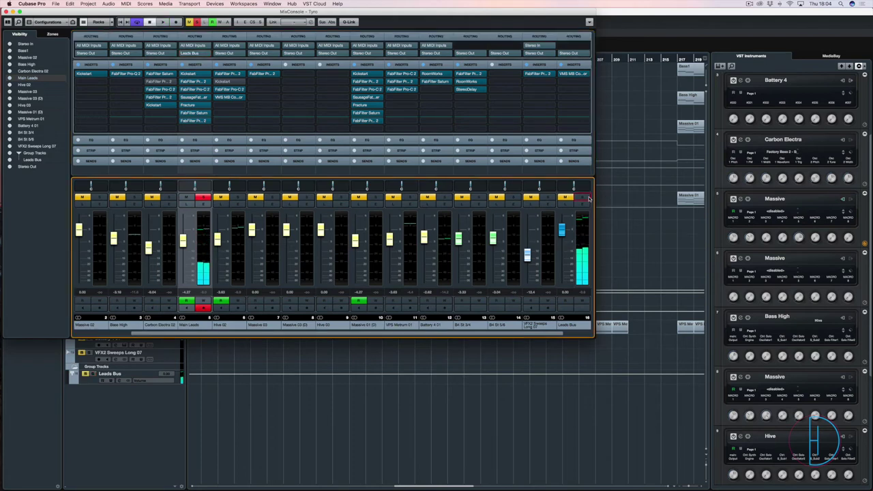
{"action": "key", "text": "s"}
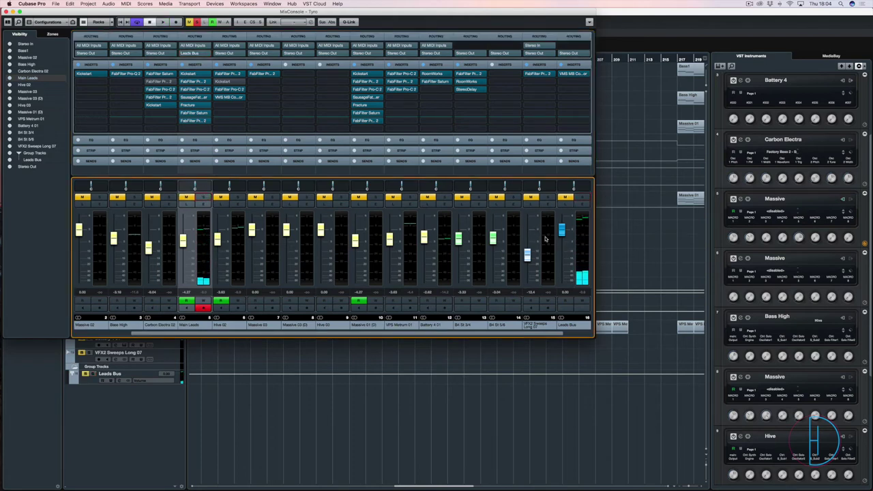
{"action": "key", "text": "F3"}
{"action": "left_click", "coordinate": [95, 22]}
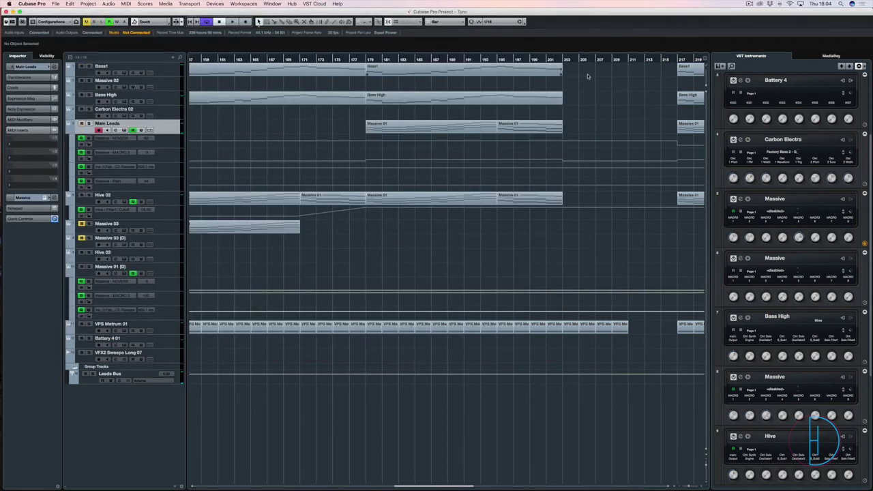
Play the looped section of the whole arrangement and lower the Leads Bus fader in the mixer to about -3.3 dB.
{"action": "key", "text": "g"}
{"action": "key", "text": "g"}
{"action": "key", "text": "g"}
{"action": "key", "text": "g"}
{"action": "key", "text": "g"}
{"action": "key", "text": "g"}
{"action": "key", "text": "g"}
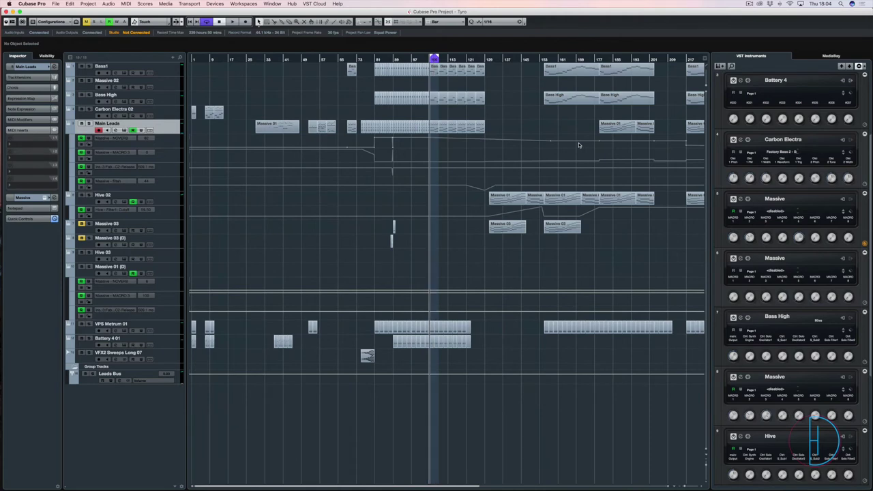
{"action": "key", "text": "space"}
{"action": "key", "text": "F3"}
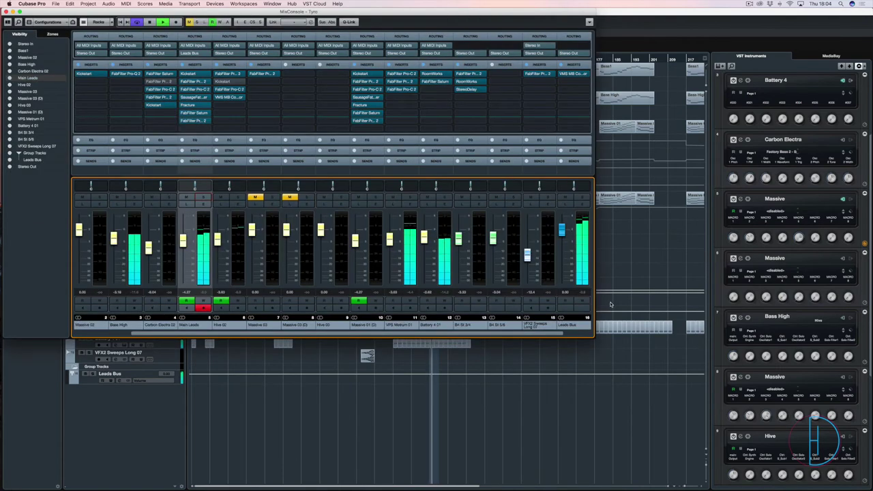
{"action": "left_click_drag", "start_coordinate": [563, 236], "coordinate": [564, 239]}
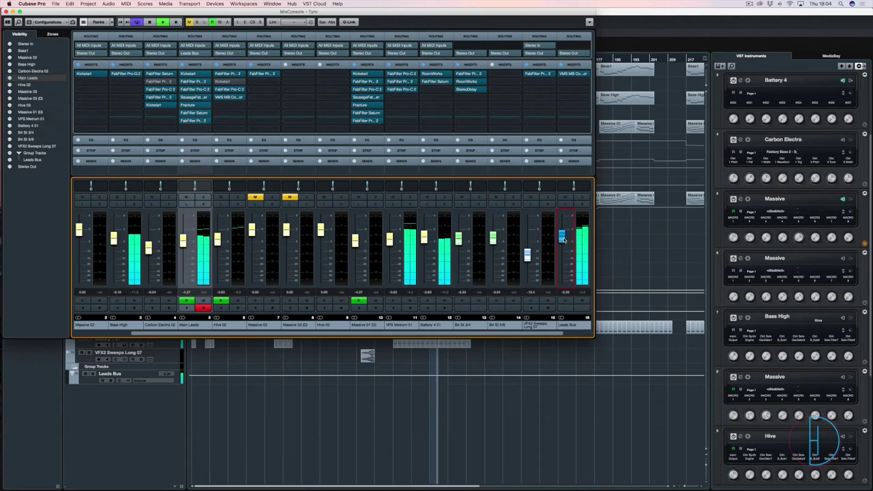
Bypass the Leads Bus multiband compressor, open its window and switch it back on to compare its effect in the full mix.
{"action": "scroll", "coordinate": [575, 236], "scroll_direction": "left", "scroll_amount": 1}
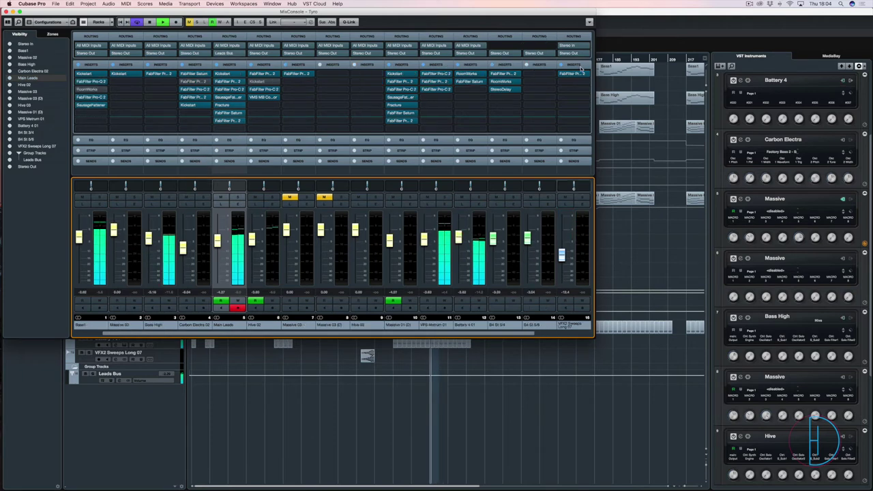
{"action": "left_click", "coordinate": [581, 75]}
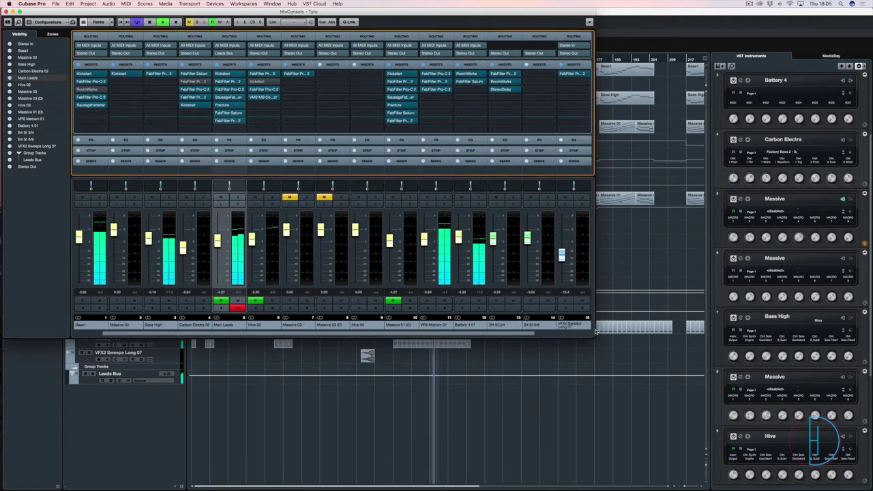
{"action": "left_click_drag", "start_coordinate": [492, 333], "coordinate": [548, 334]}
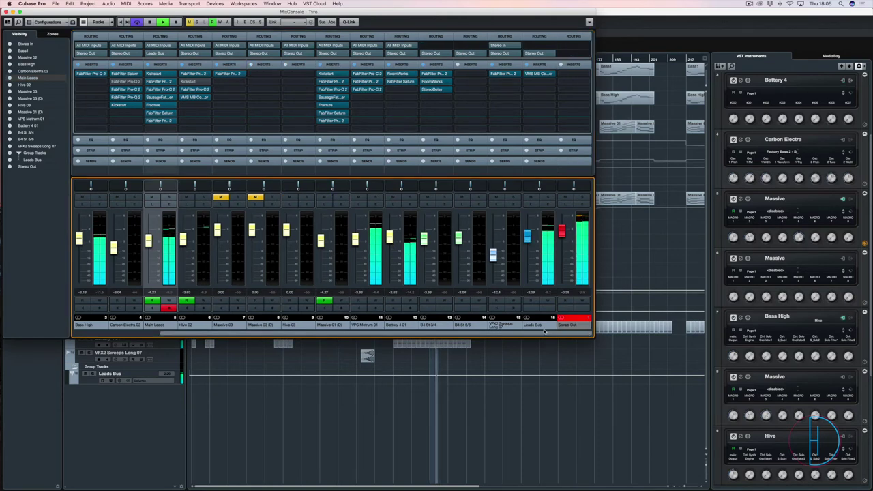
{"action": "left_click", "coordinate": [526, 74]}
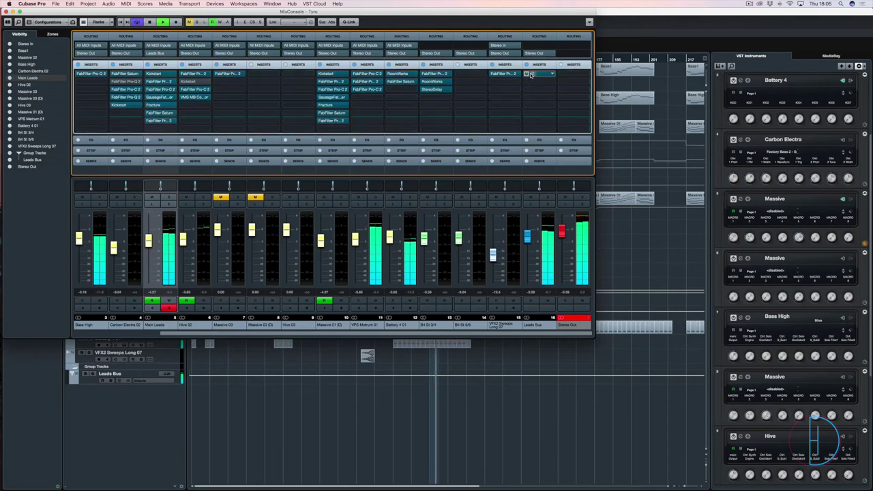
{"action": "left_click", "coordinate": [531, 75]}
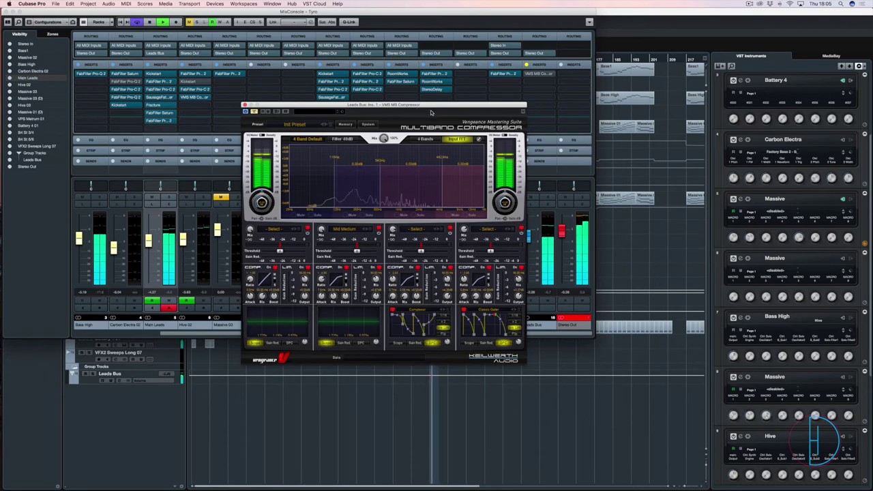
{"action": "left_click_drag", "start_coordinate": [254, 112], "coordinate": [201, 112]}
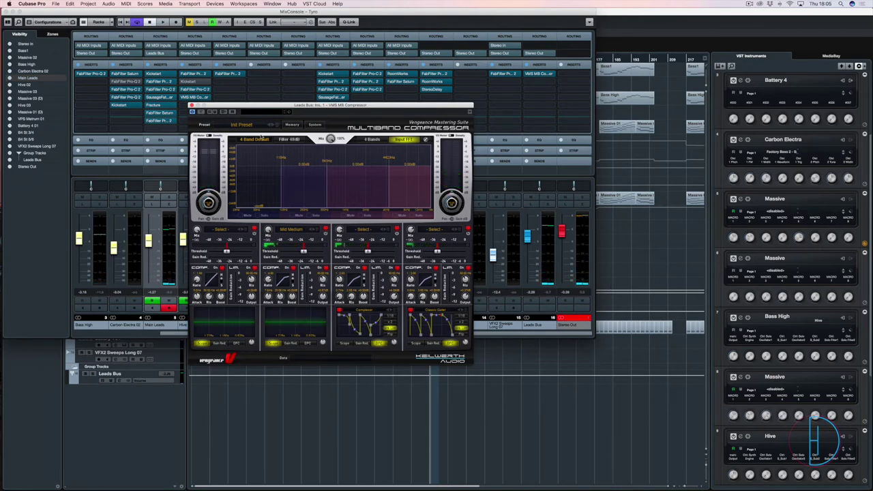
Close the Leads Bus compressor and insert VMS MB Compressor in the first insert slot of the Stereo Out channel.
{"action": "left_click_drag", "start_coordinate": [368, 109], "coordinate": [474, 82]}
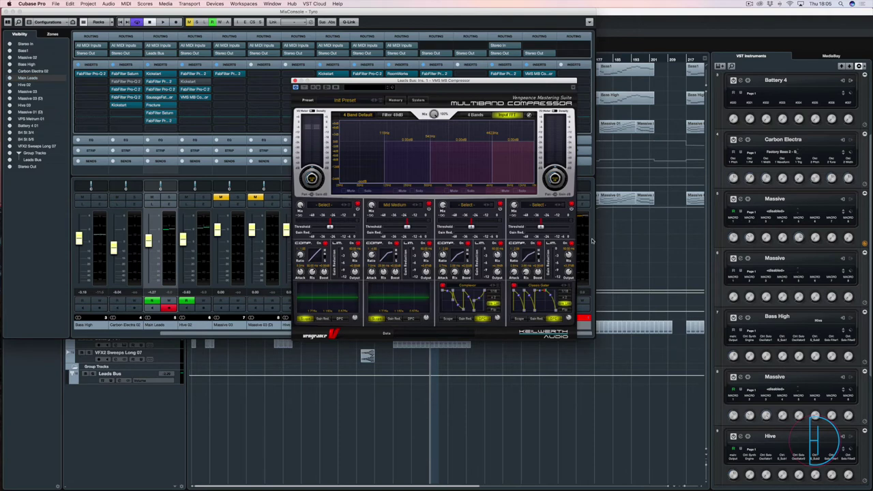
{"action": "left_click", "coordinate": [585, 319]}
{"action": "left_click", "coordinate": [295, 80]}
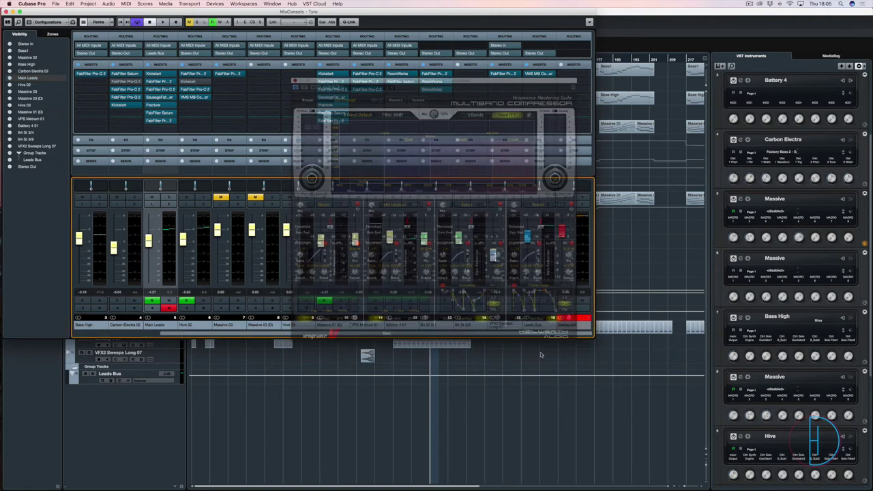
{"action": "left_click", "coordinate": [577, 74]}
{"action": "scroll", "coordinate": [603, 279], "scroll_direction": "down", "scroll_amount": 1}
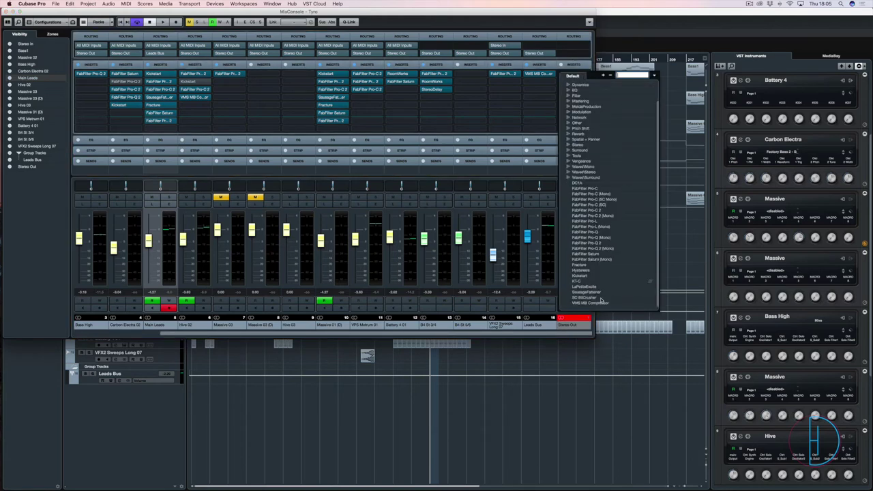
{"action": "left_click", "coordinate": [597, 305]}
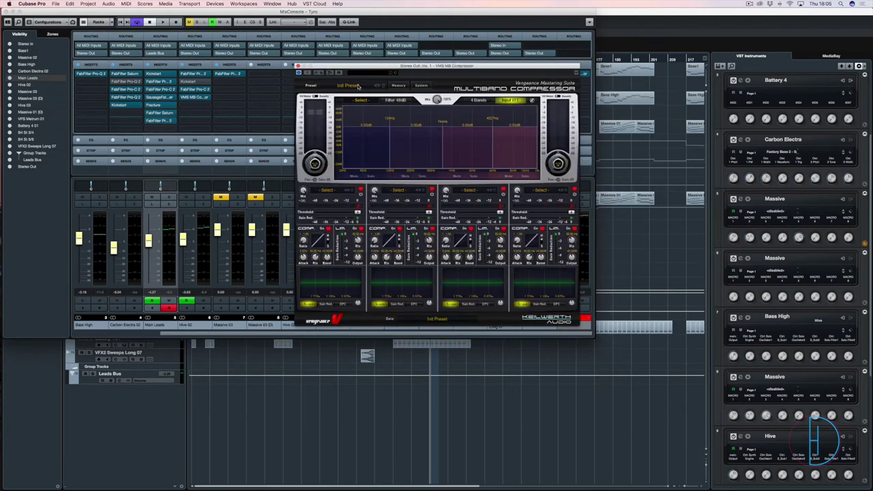
Load the Trance Master 1 preset from All Mastering and compare the overall mix at 0% and 100% during playback.
{"action": "left_click", "coordinate": [382, 86]}
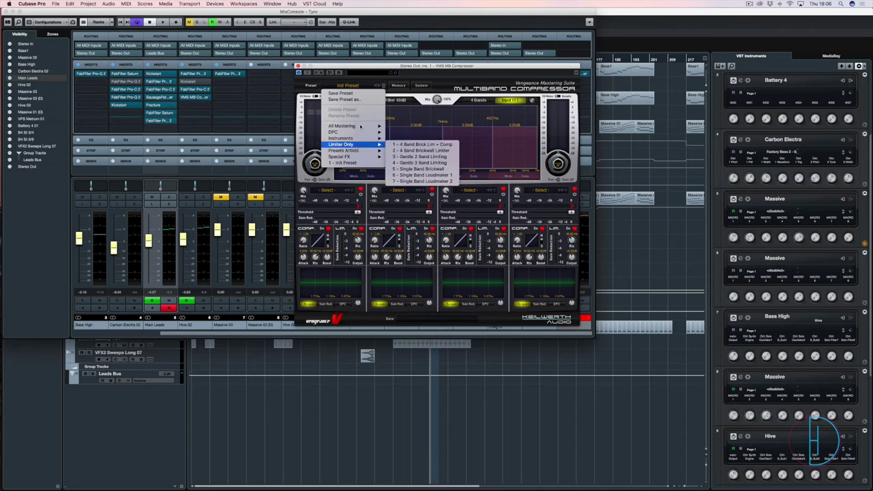
{"action": "mouse_move", "coordinate": [362, 127]}
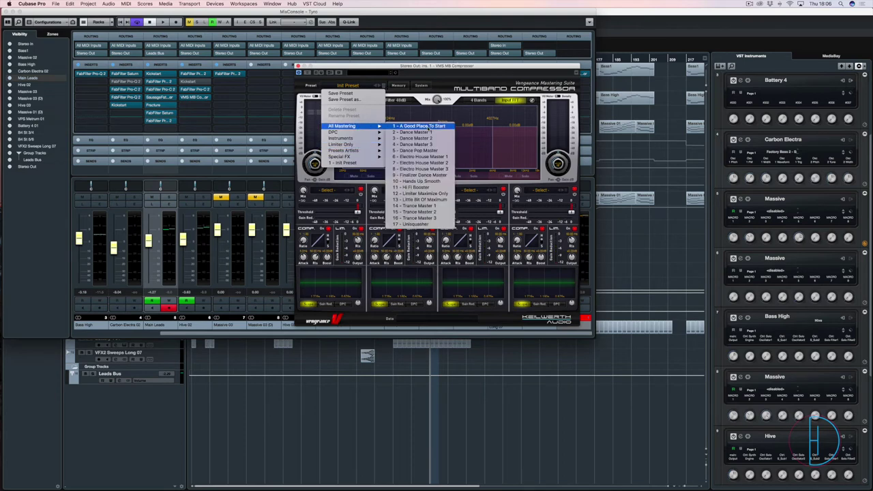
{"action": "left_click", "coordinate": [428, 210]}
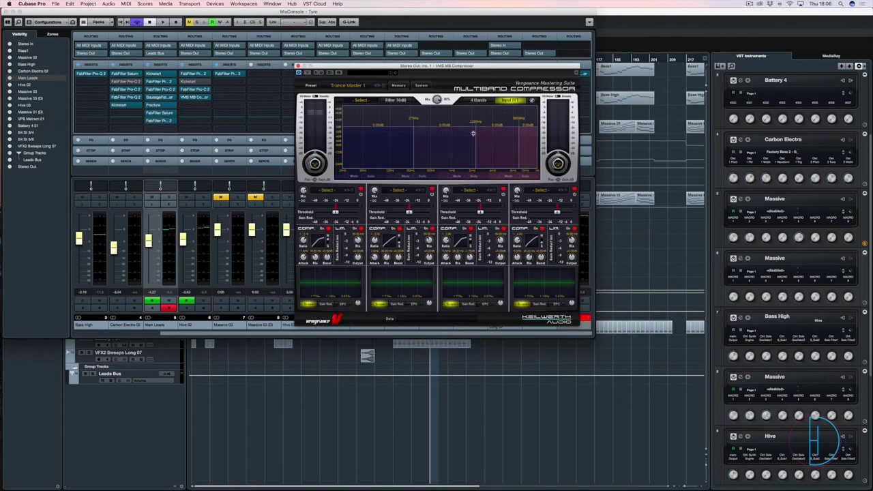
{"action": "key", "text": "space"}
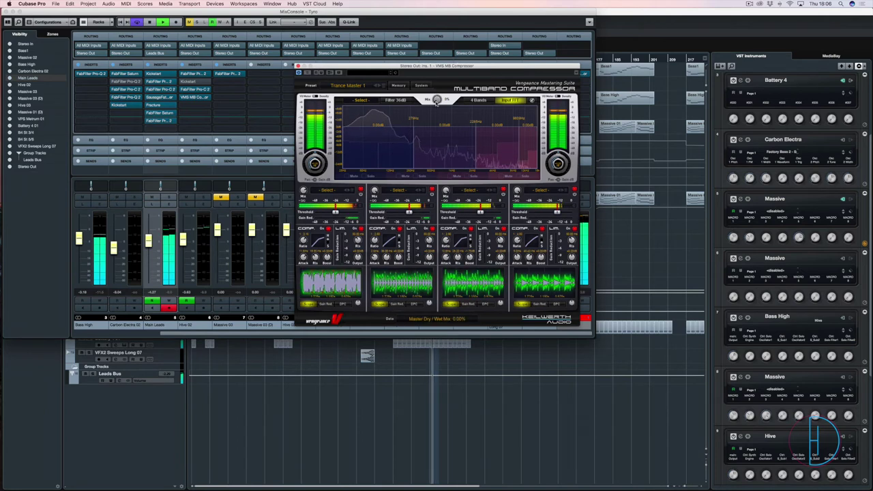
{"action": "left_click_drag", "start_coordinate": [436, 101], "coordinate": [429, 3]}
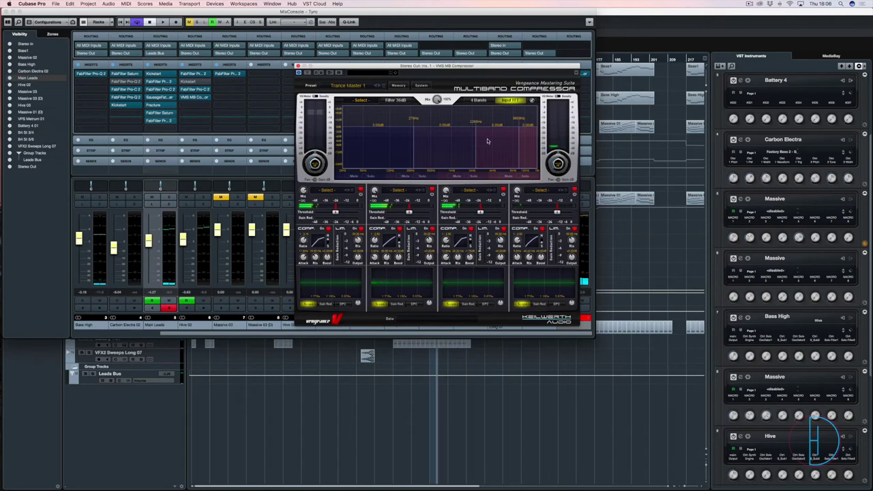
Audition the Trance Master 2, Trance Master 3 and Unisquasher mastering presets on Stereo Out during playback.
{"action": "left_click", "coordinate": [377, 87]}
{"action": "key", "text": "space"}
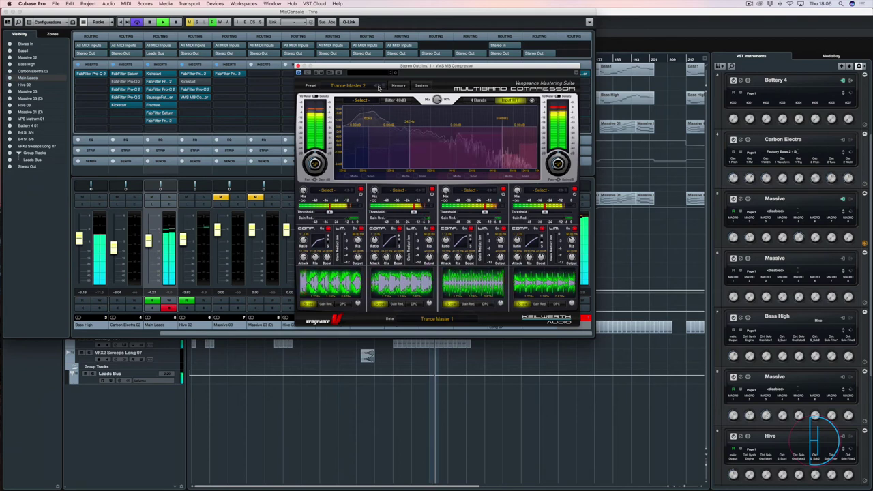
{"action": "left_click", "coordinate": [379, 87]}
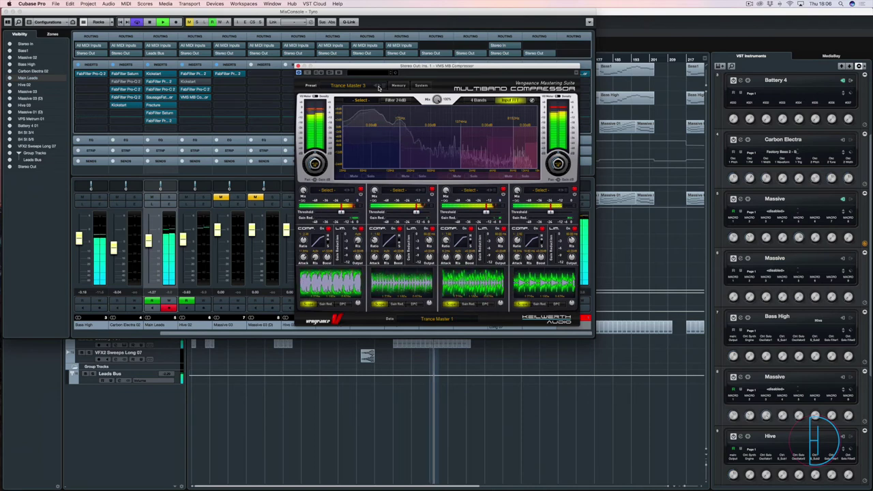
{"action": "left_click", "coordinate": [378, 87]}
{"action": "key", "text": "space"}
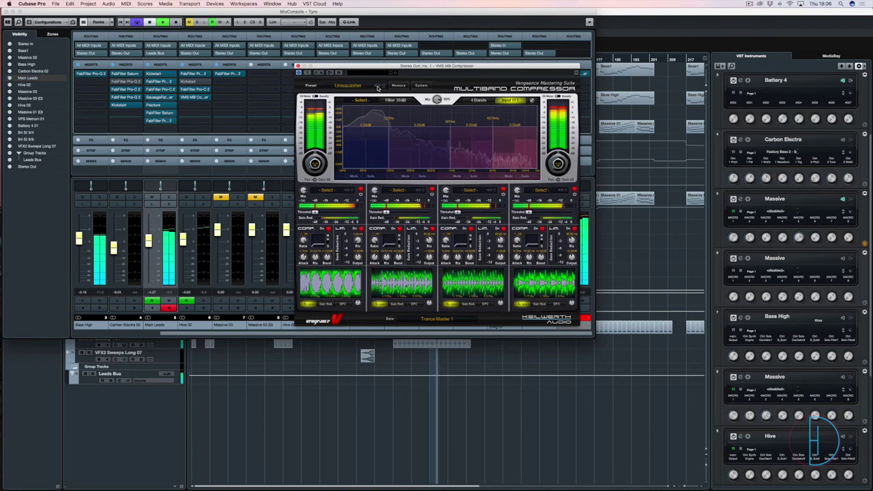
Return to the Trance Master 1 preset and look through the All Mastering preset list without choosing another one.
{"action": "left_click", "coordinate": [374, 88]}
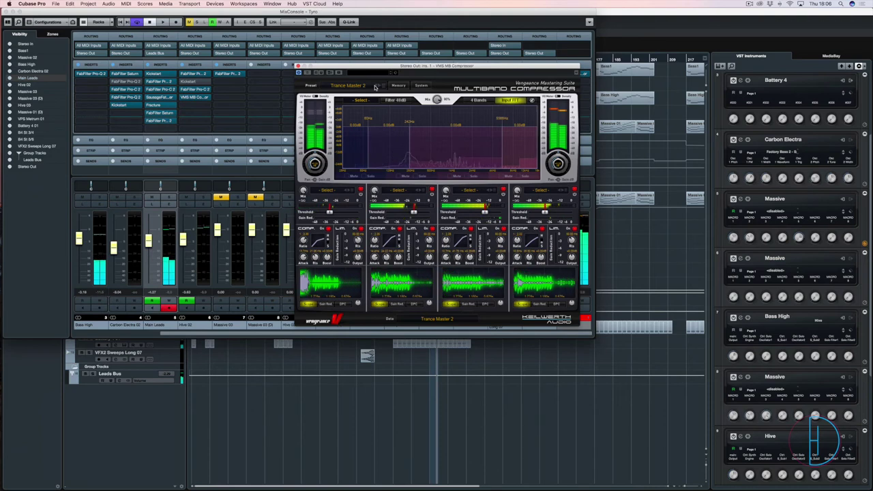
{"action": "left_click", "coordinate": [383, 86]}
{"action": "left_click", "coordinate": [349, 85]}
{"action": "mouse_move", "coordinate": [348, 126]}
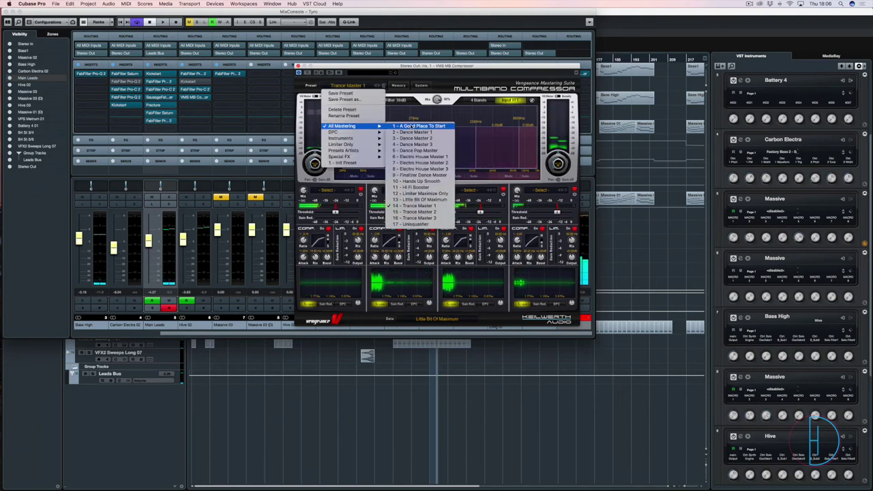
{"action": "left_click", "coordinate": [461, 70]}
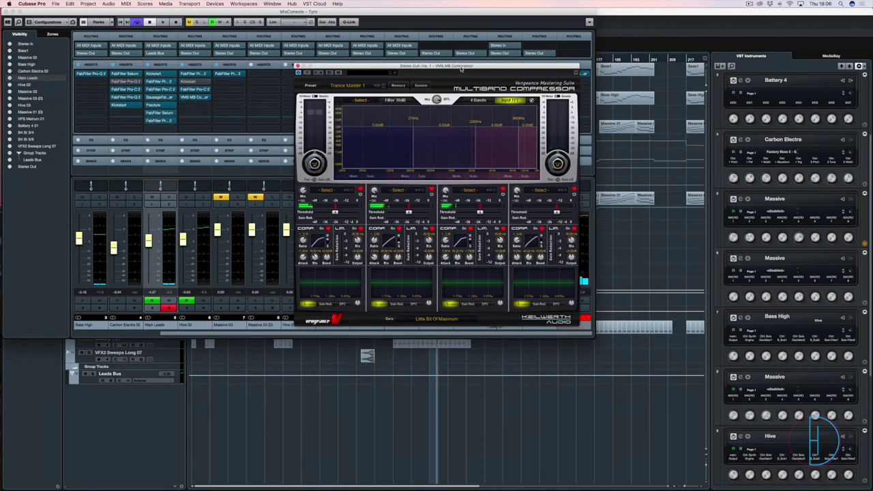
Load the Trance Master 2 preset and raise the overall mix from 0% to about 60% during playback.
{"action": "left_click", "coordinate": [380, 86]}
{"action": "key", "text": "space"}
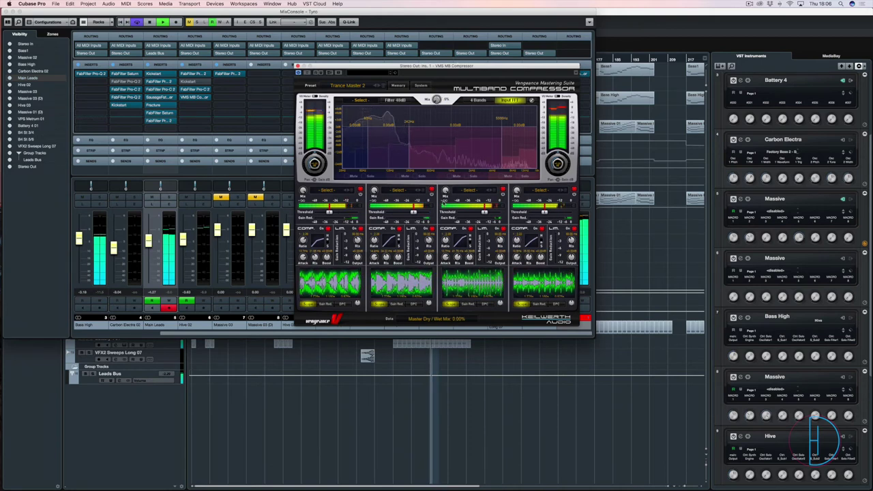
{"action": "left_click_drag", "start_coordinate": [438, 101], "coordinate": [437, 50]}
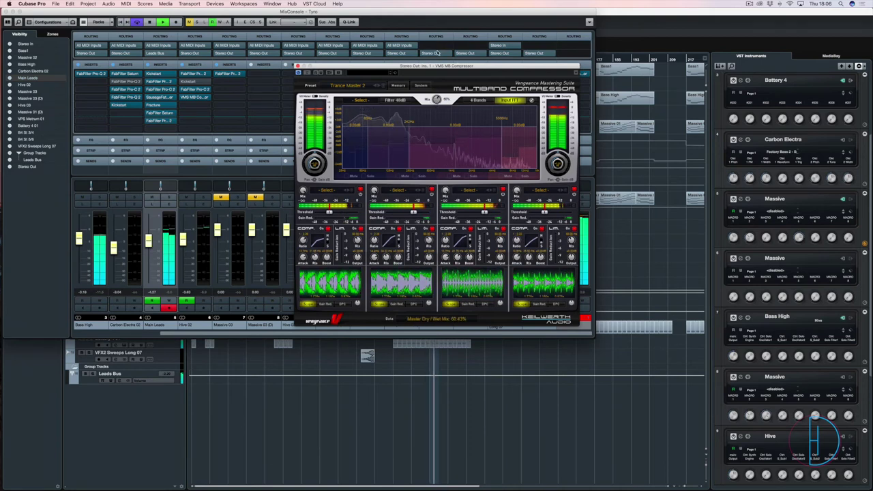
Try higher and lower overall mix amounts on Stereo Out during playback, settle on about 12%, and close the compressor window.
{"action": "left_click_drag", "start_coordinate": [437, 100], "coordinate": [440, 90]}
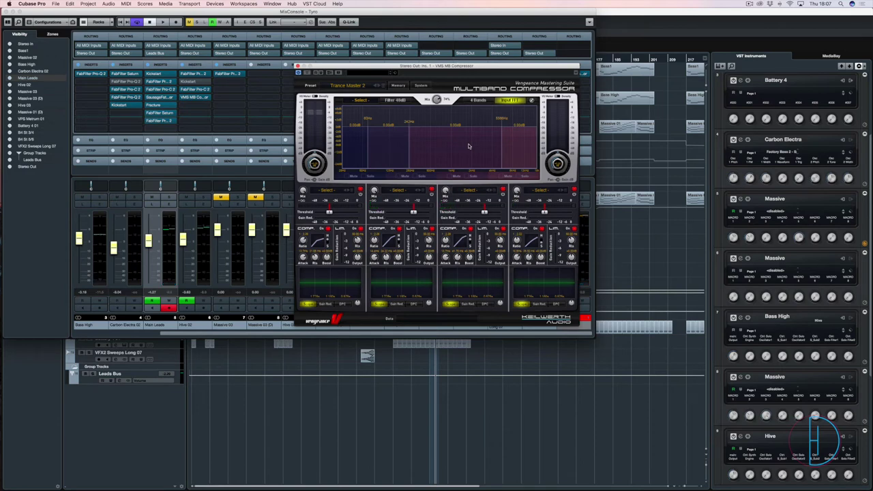
{"action": "mouse_move", "coordinate": [438, 101]}
{"action": "key", "text": "space"}
{"action": "key", "text": "space"}
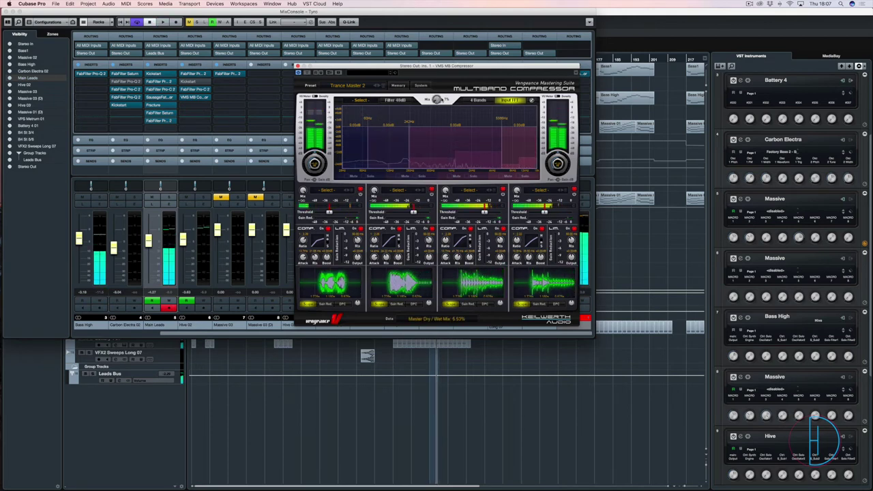
{"action": "left_click_drag", "start_coordinate": [437, 101], "coordinate": [437, 99]}
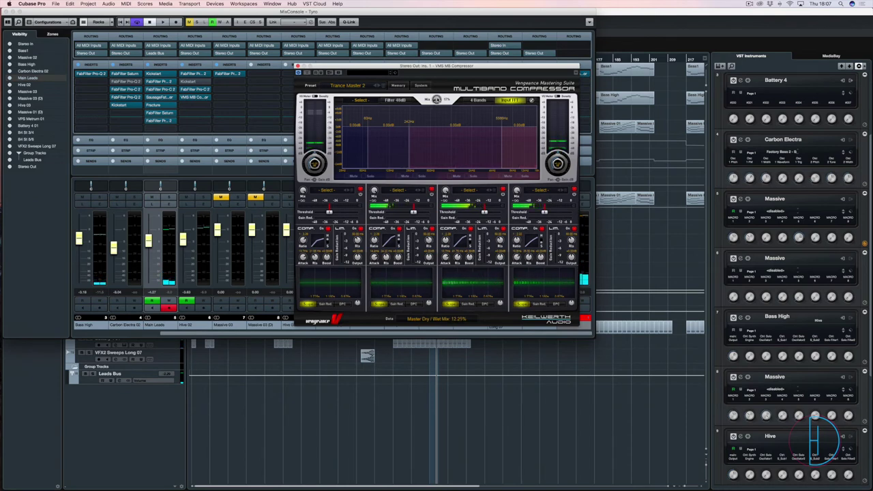
{"action": "key", "text": "space"}
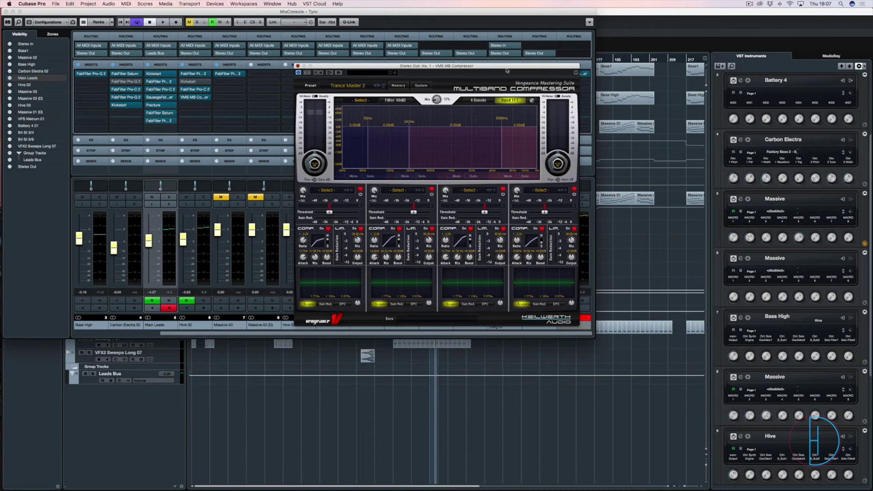
{"action": "key", "text": "super+w"}
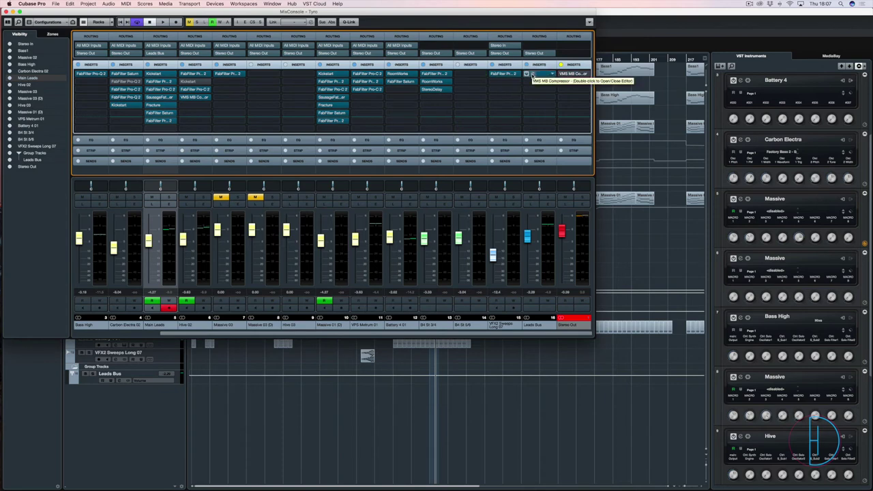
Open the Leads Bus compressor, look through its preset categories including Special FX without choosing a preset, and close it.
{"action": "double_click", "coordinate": [533, 74]}
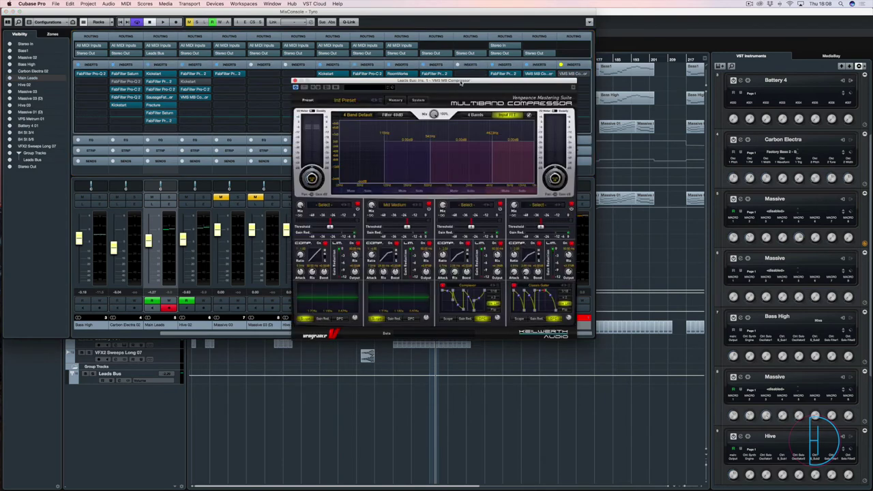
{"action": "mouse_move", "coordinate": [439, 86]}
{"action": "left_mouse_down"}
{"action": "mouse_move", "coordinate": [495, 79]}
{"action": "mouse_move", "coordinate": [446, 71]}
{"action": "left_mouse_up"}
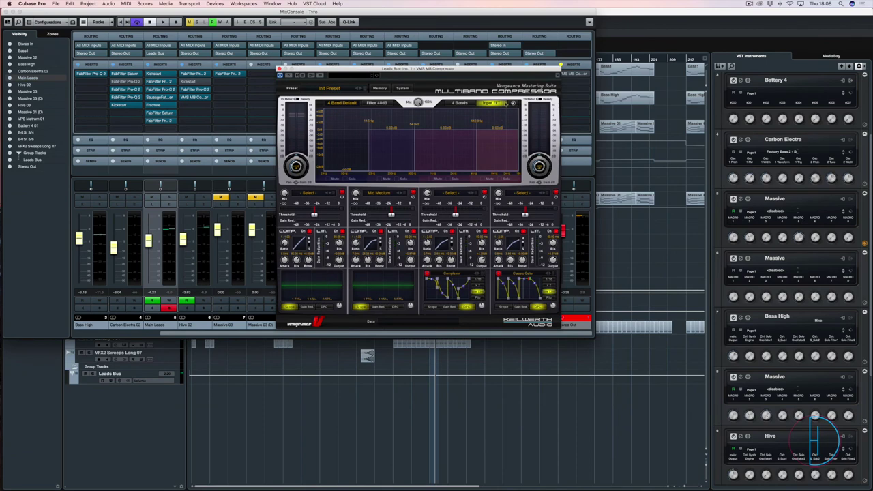
{"action": "left_click", "coordinate": [365, 88]}
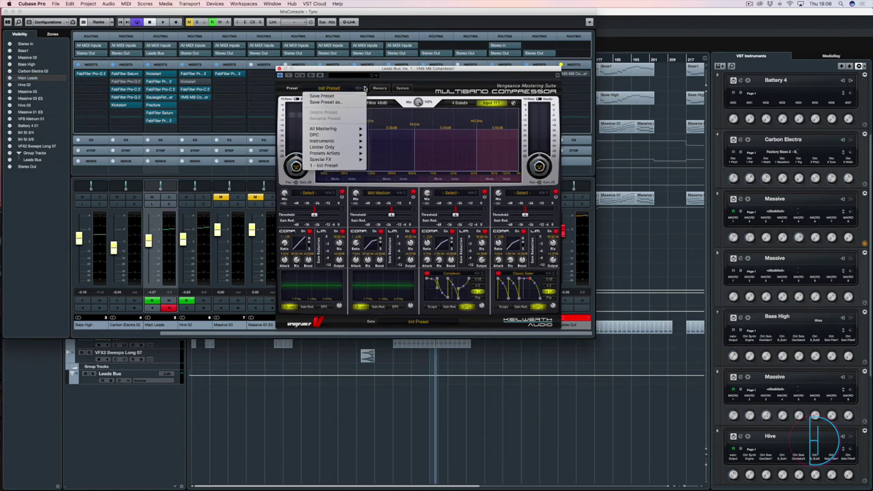
{"action": "mouse_move", "coordinate": [347, 147]}
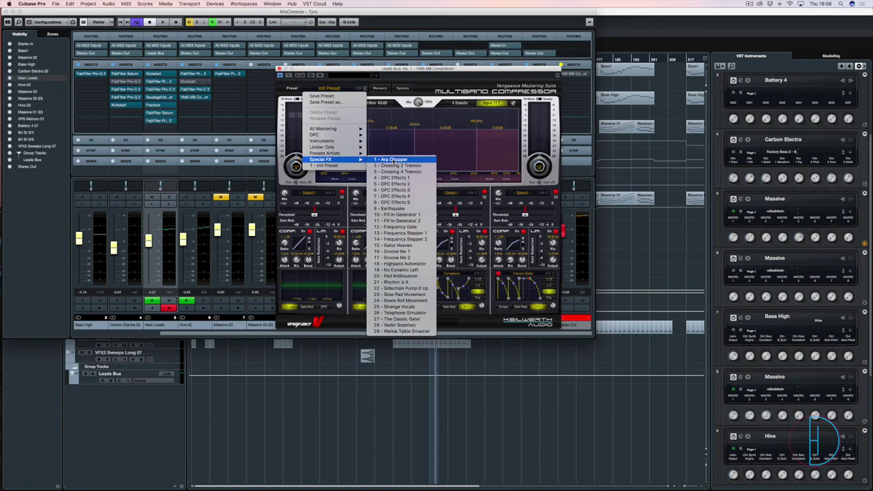
{"action": "left_click", "coordinate": [444, 69]}
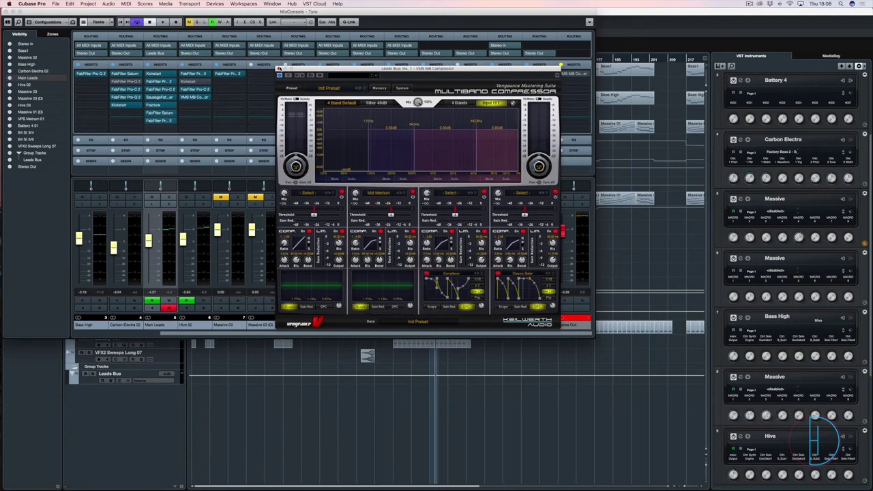
{"action": "left_click", "coordinate": [278, 69]}
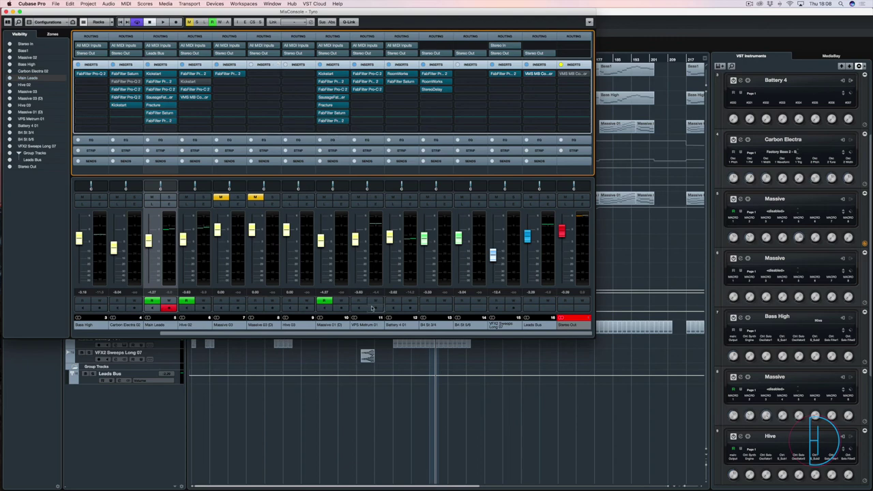
Solo the VPS Metrum 01 track in the project window during playback and return to the MixConsole.
{"action": "left_click_drag", "start_coordinate": [317, 335], "coordinate": [247, 334]}
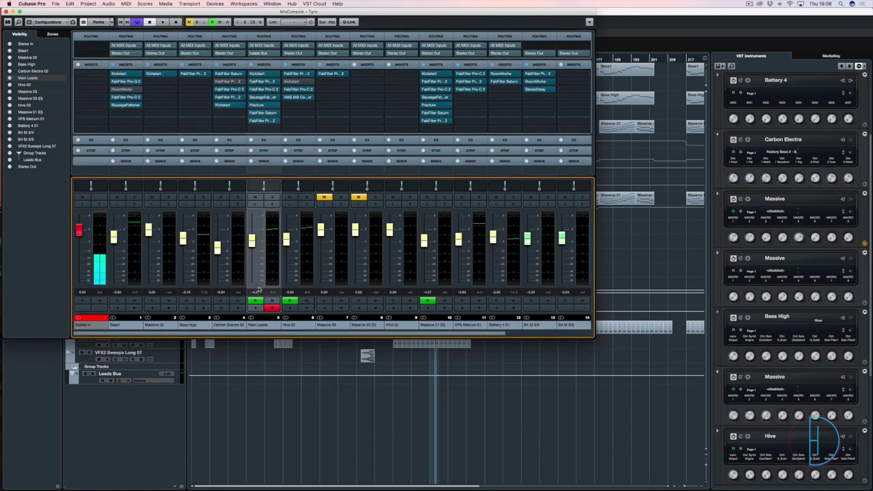
{"action": "key", "text": "F3"}
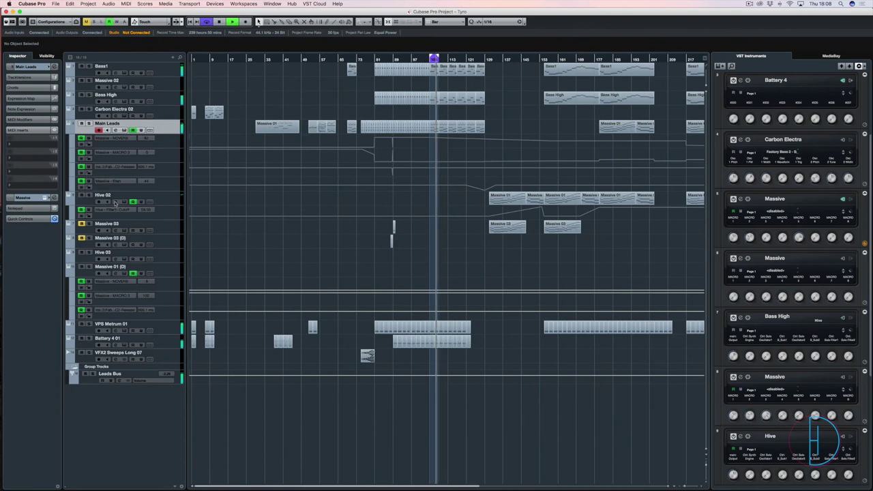
{"action": "key", "text": "space"}
{"action": "key", "text": "space"}
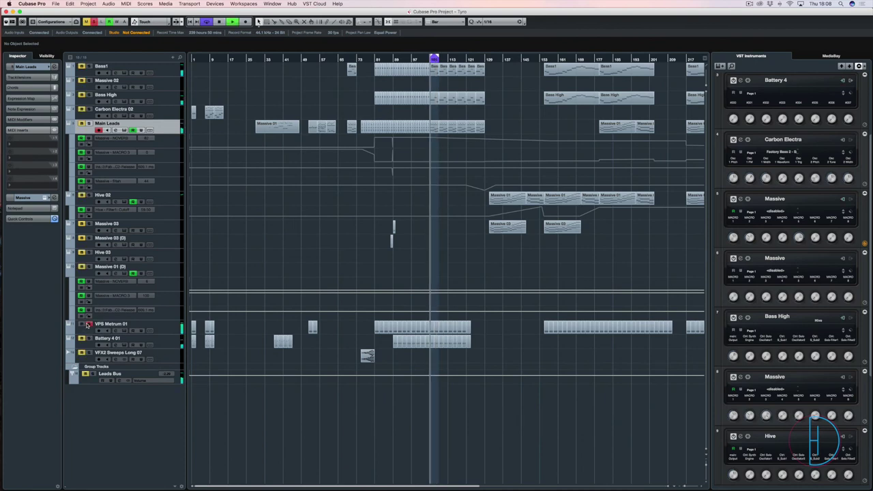
{"action": "key", "text": "F3"}
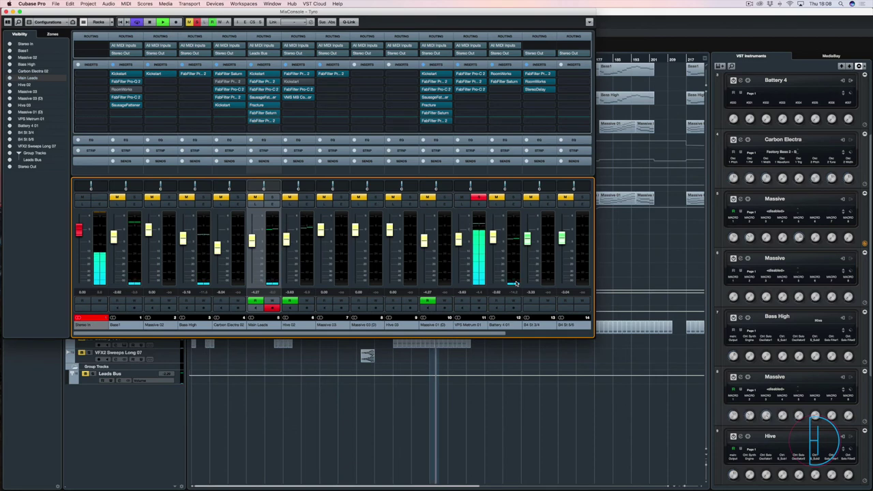
Insert VMS MB Compressor in the fourth insert slot of the VPS Metrum 01 channel.
{"action": "left_click", "coordinate": [471, 97]}
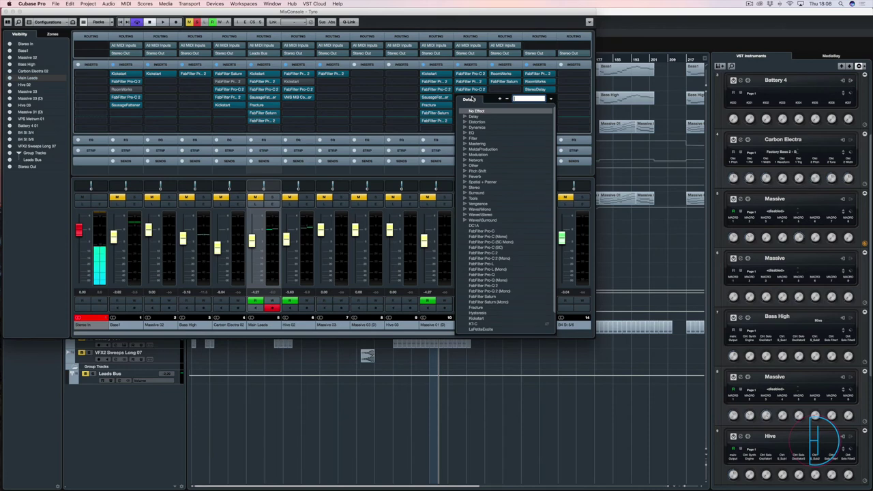
{"action": "scroll", "coordinate": [485, 308], "scroll_direction": "down", "scroll_amount": 1}
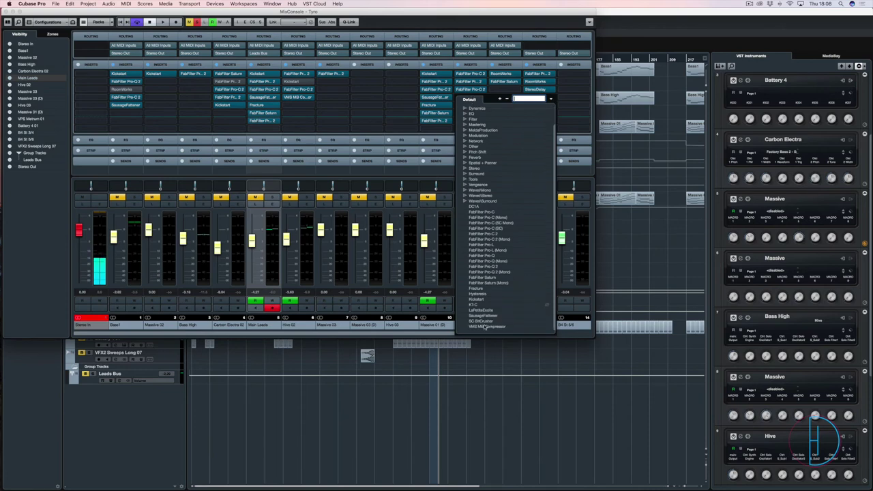
{"action": "left_click", "coordinate": [485, 327]}
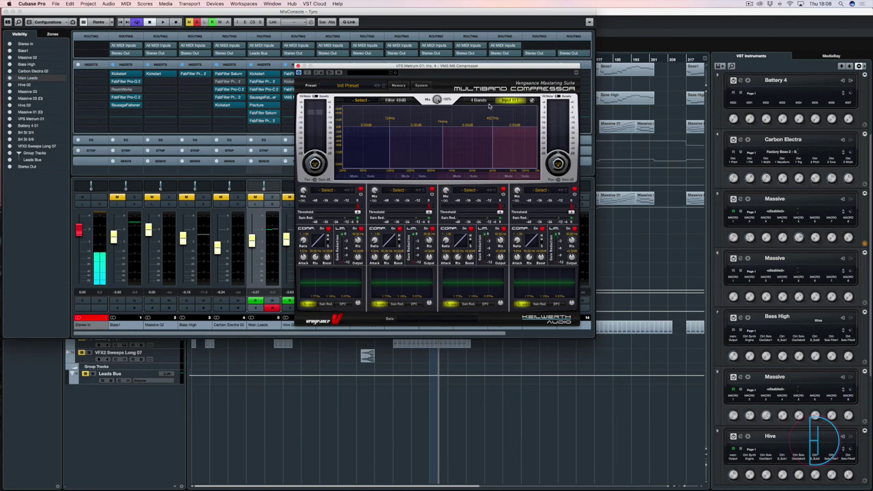
Audition the Kick Accentuator preset from the DPC category on VPS Metrum 01 during playback.
{"action": "key", "text": "space"}
{"action": "left_click", "coordinate": [376, 87]}
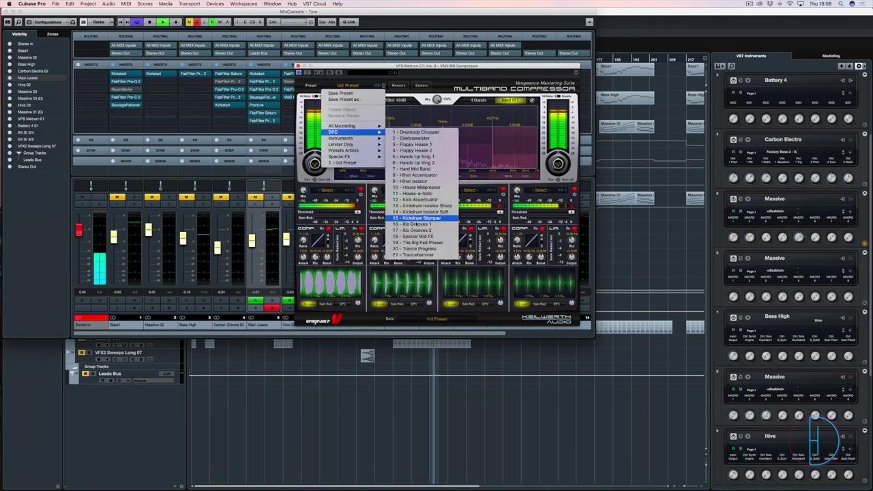
{"action": "left_click", "coordinate": [426, 199]}
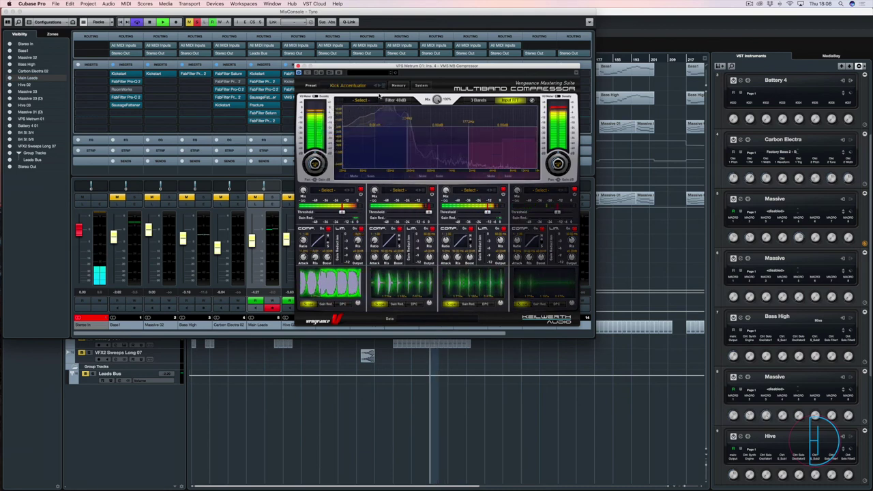
{"action": "key", "text": "space"}
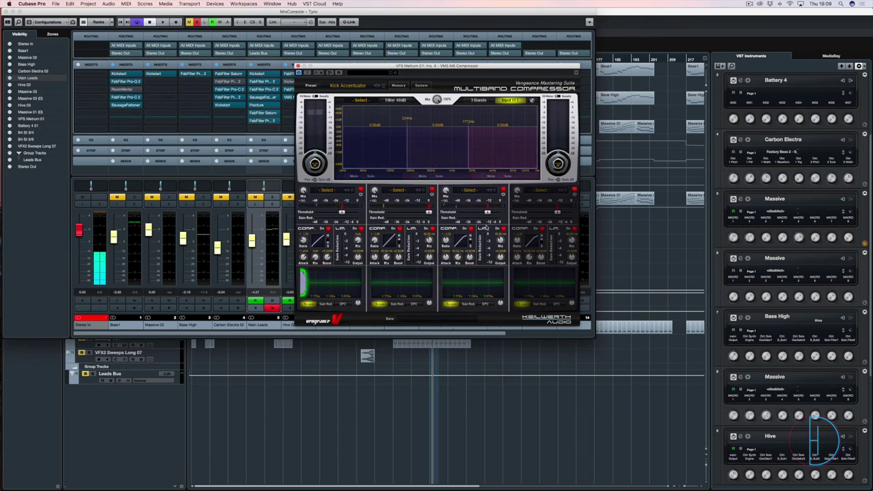
Audition the Kickdrum Isolator Sharp, Kickdrum Isolator Soft and Kickdrum Stomper presets during playback, and return to Kickdrum Isolator Soft.
{"action": "key", "text": "space"}
{"action": "left_click", "coordinate": [380, 86]}
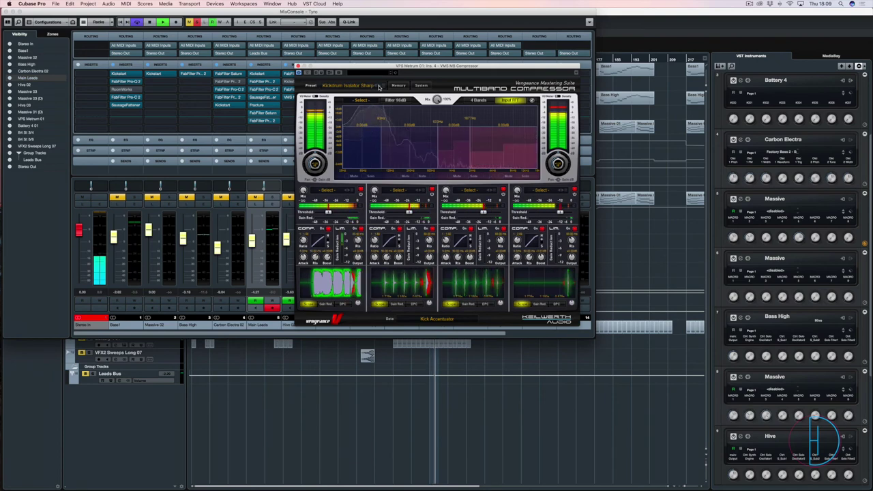
{"action": "left_click", "coordinate": [380, 87]}
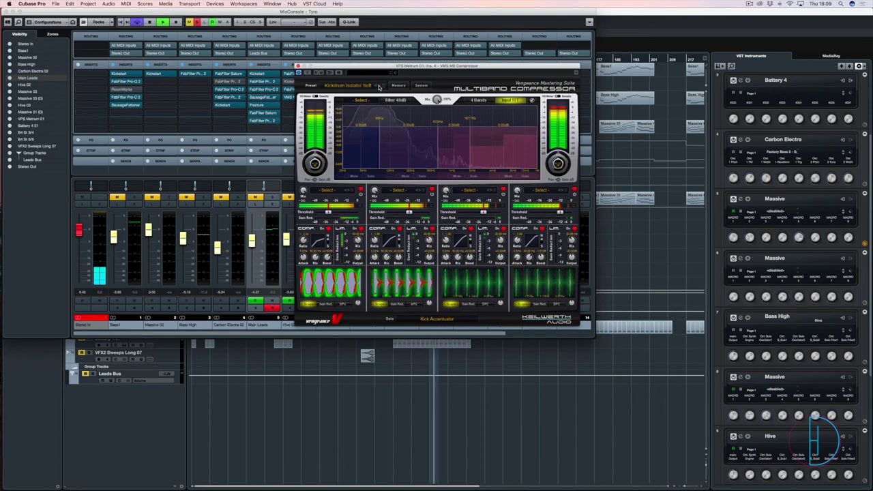
{"action": "left_click", "coordinate": [380, 87]}
{"action": "left_click", "coordinate": [379, 87]}
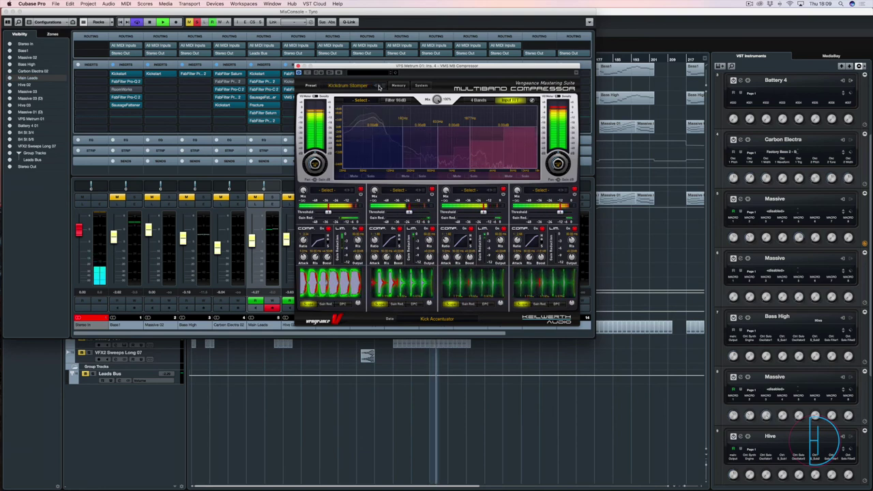
{"action": "left_click", "coordinate": [374, 87]}
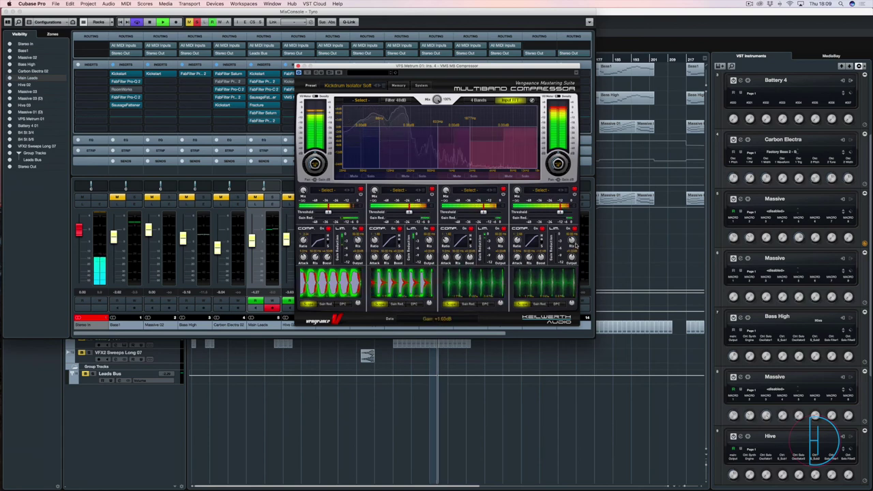
Lower the overall mix of the VPS Metrum 01 compressor to about 96% during playback and close its window.
{"action": "left_click_drag", "start_coordinate": [577, 242], "coordinate": [577, 234]}
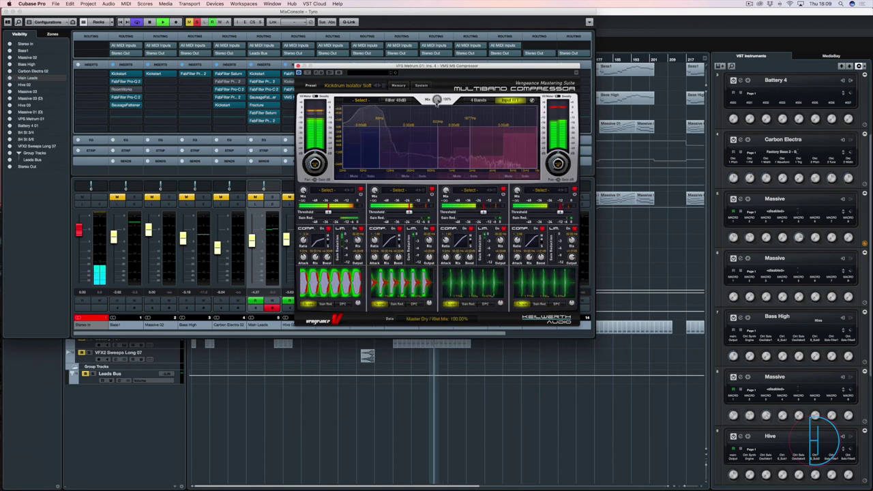
{"action": "mouse_move", "coordinate": [437, 99]}
{"action": "left_mouse_down"}
{"action": "mouse_move", "coordinate": [439, 125]}
{"action": "mouse_move", "coordinate": [443, 114]}
{"action": "left_mouse_up"}
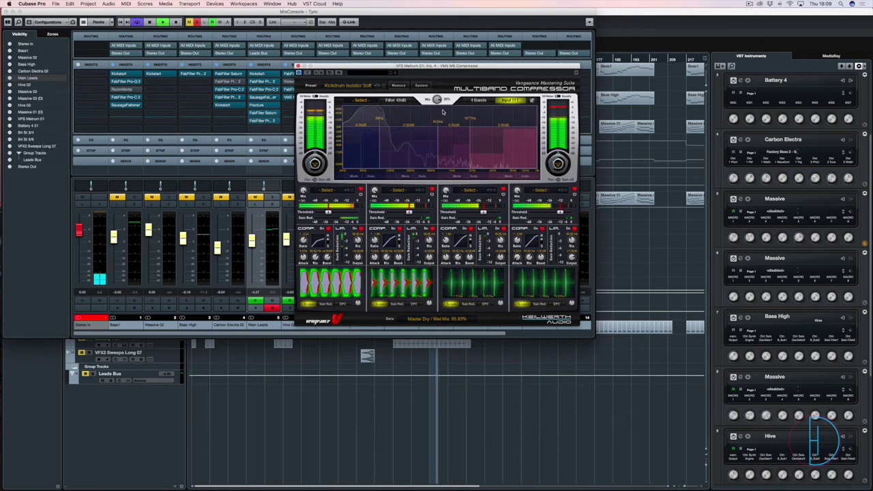
{"action": "left_click", "coordinate": [298, 66]}
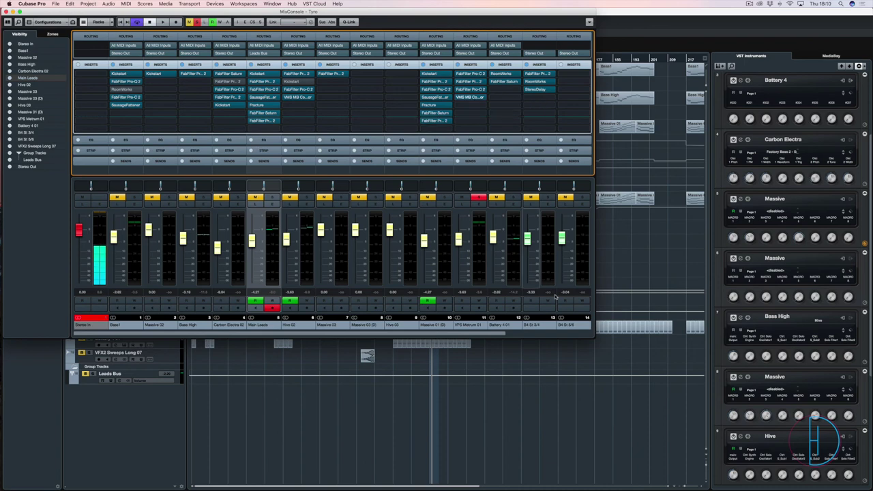
Open the Multiband Compressor inserted on the Leads Bus channel.
{"action": "scroll", "coordinate": [571, 335], "scroll_direction": "right", "scroll_amount": 5}
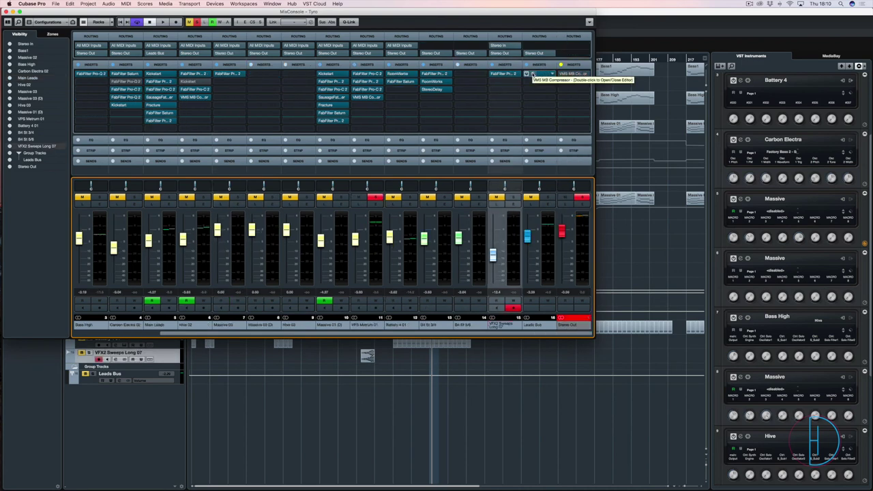
{"action": "double_click", "coordinate": [535, 74]}
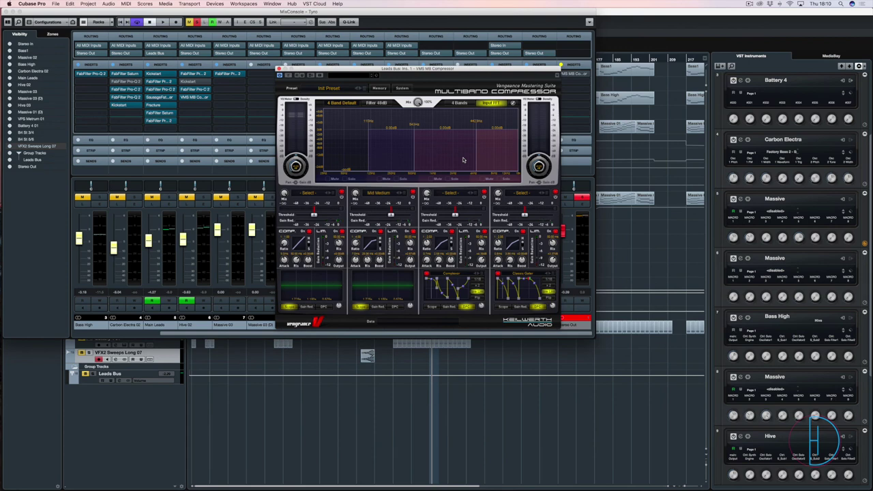